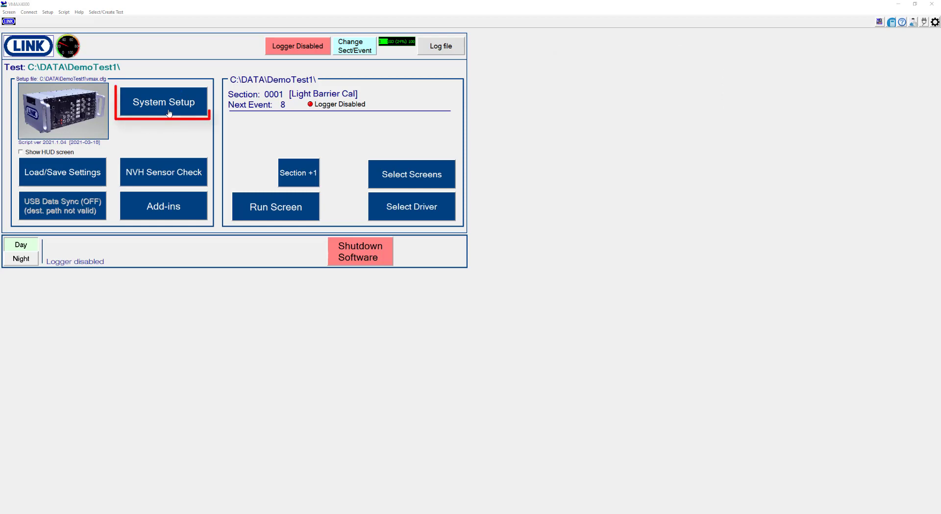
Step: Open the NVH channel settings in the system setup and name channel 1 LF Wheel Mic
left_click(169, 114)
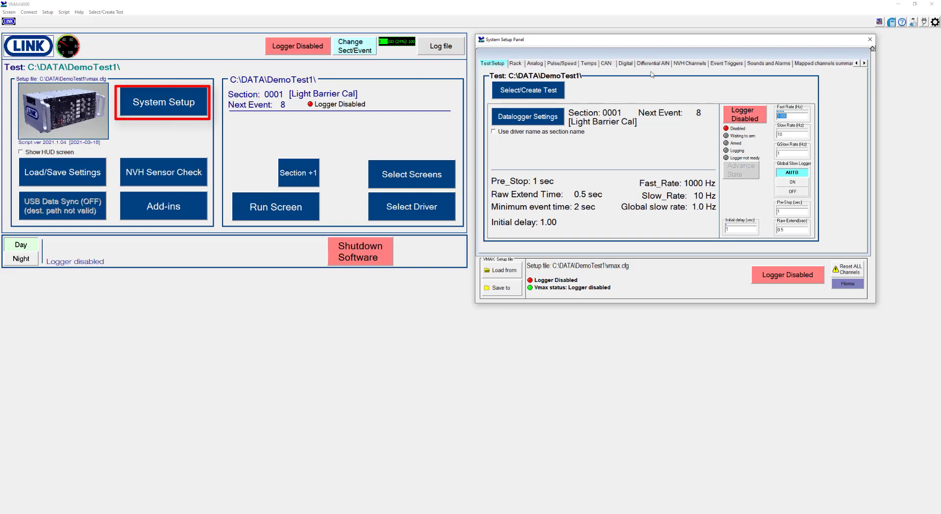
left_click(688, 64)
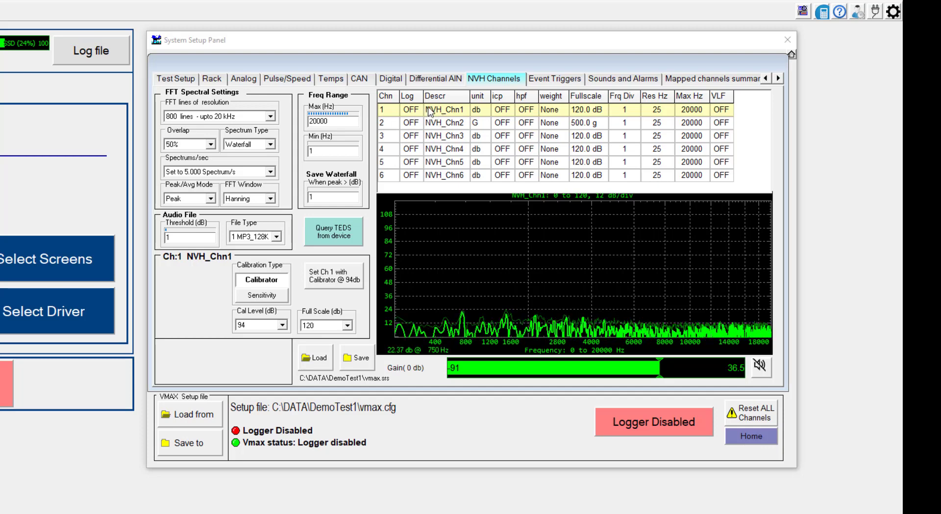
left_click(447, 115)
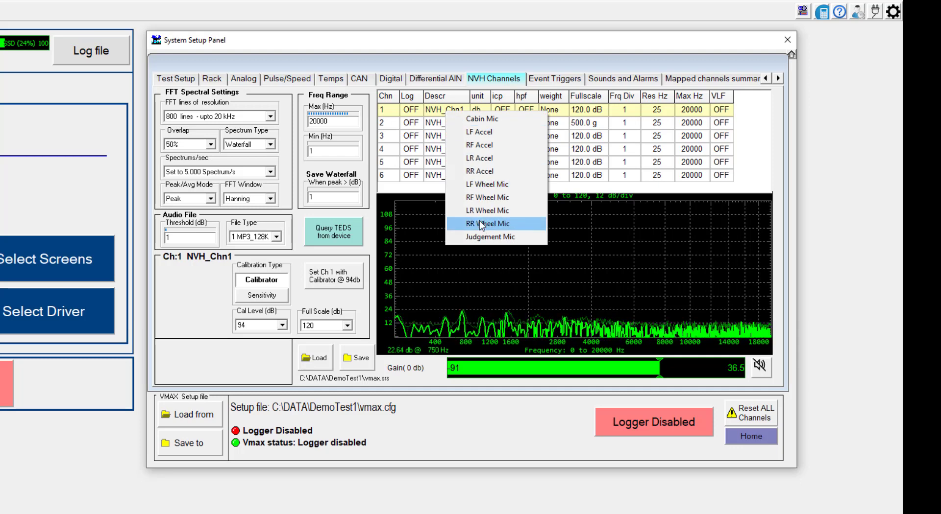
left_click(477, 185)
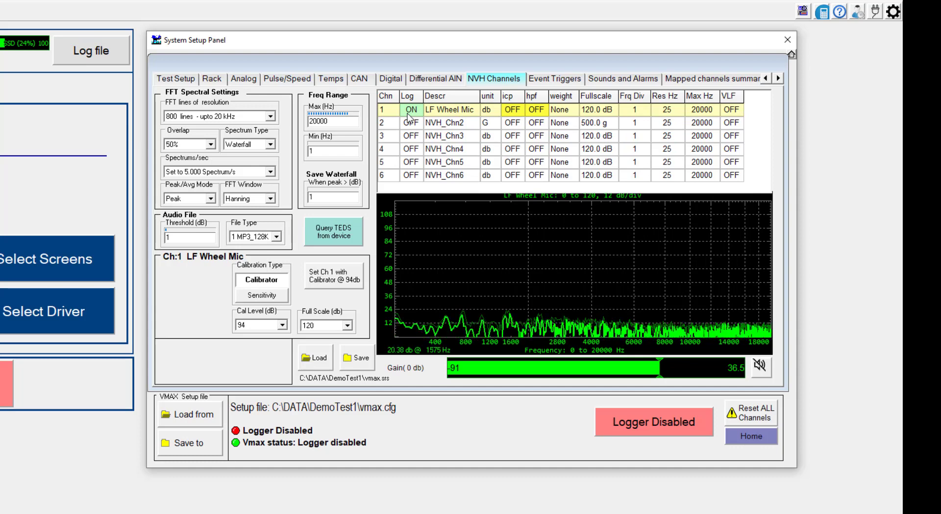
Step: Switch ICP on for the LF Wheel Mic channel and query the TEDS data from the device
left_click(509, 114)
left_click(534, 133)
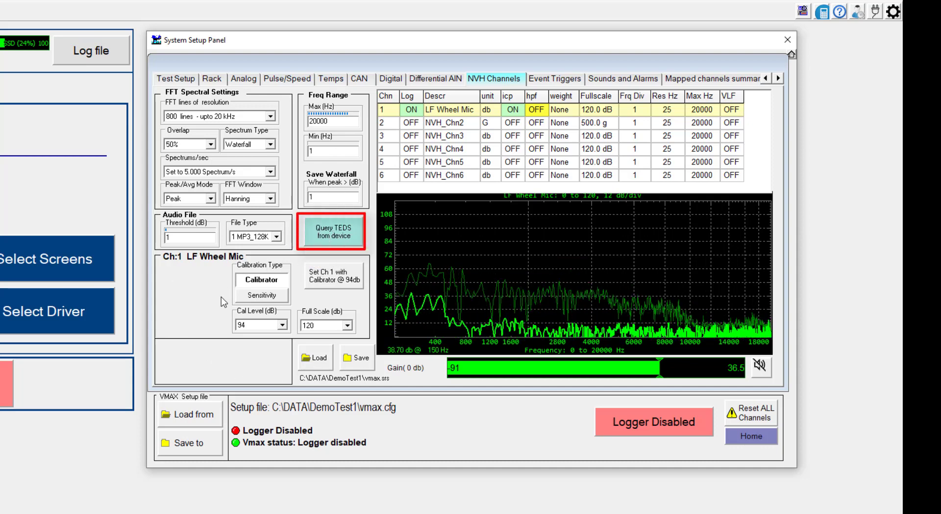
left_click(335, 240)
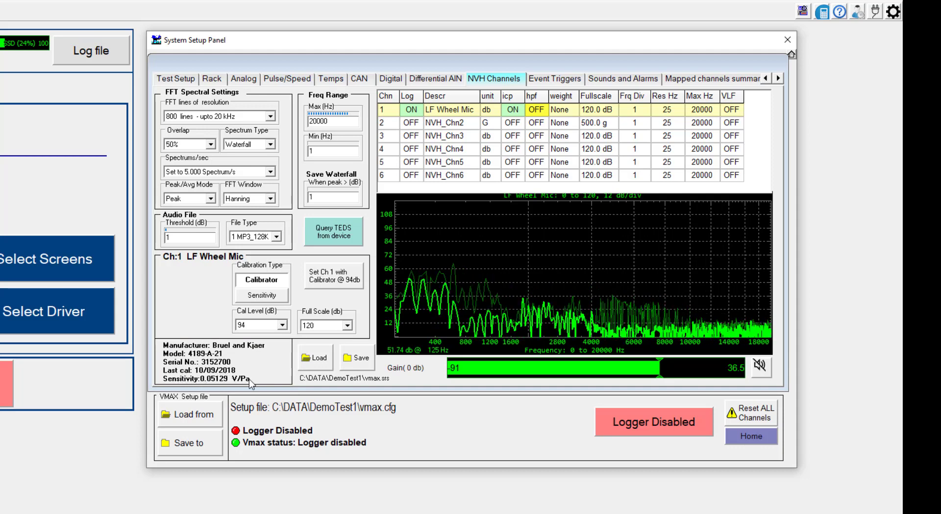
Step: Set channel 1 to Sensitivity calibration, fill its calibration settings from the TEDS data and run the sensitivity calibration
left_click(261, 296)
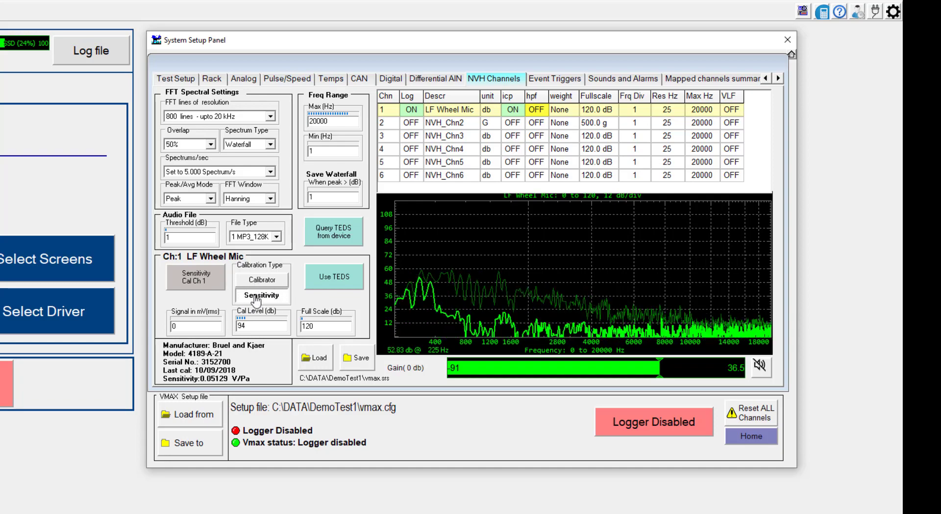
left_click(341, 283)
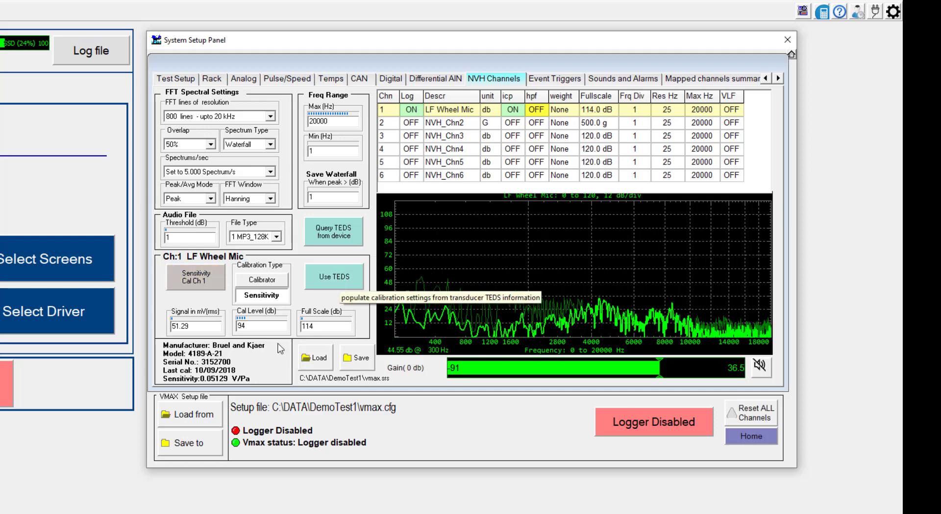
left_click(203, 281)
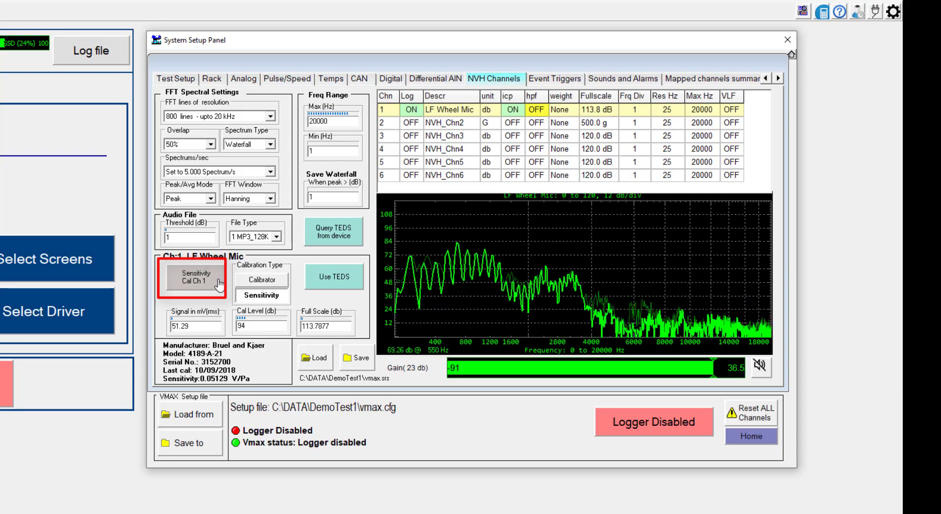
left_click(219, 285)
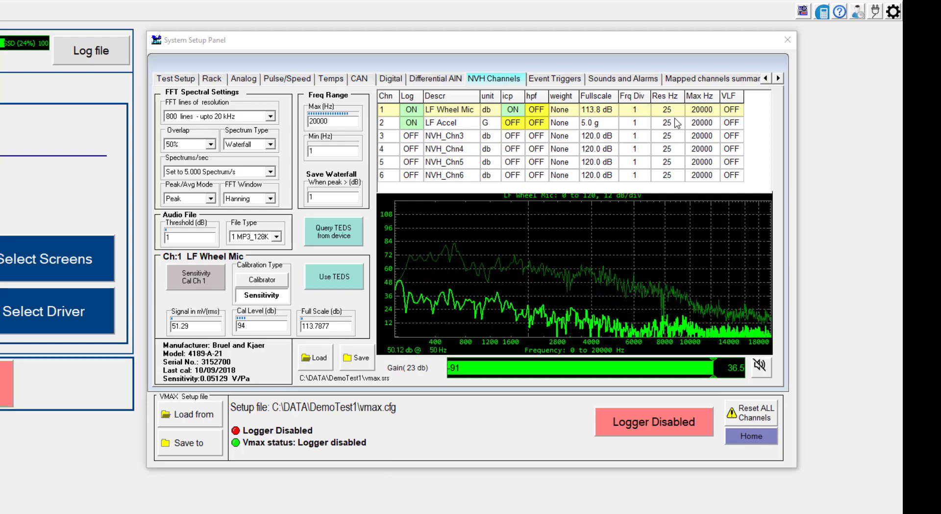
Step: Set channel 1's full scale to 130 dB and rerun its sensitivity calibration
left_click(593, 110)
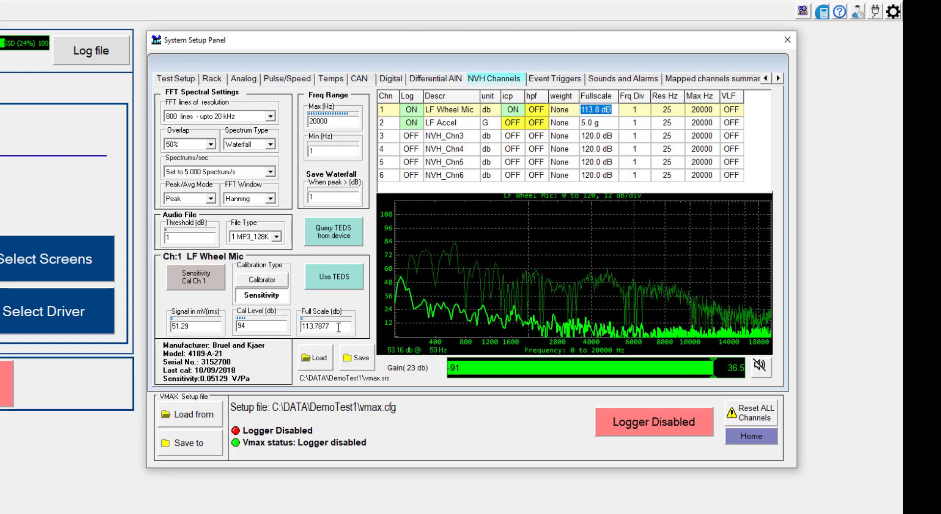
left_click(271, 346)
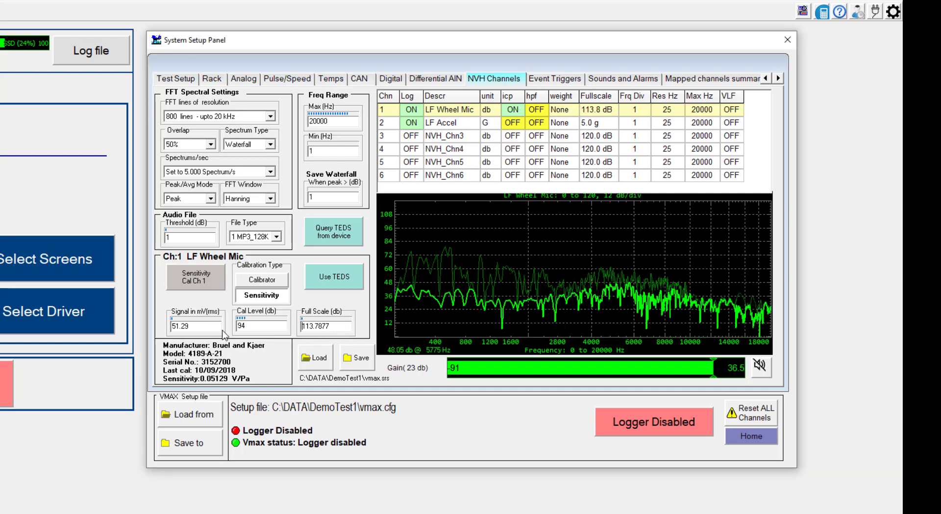
type("130")
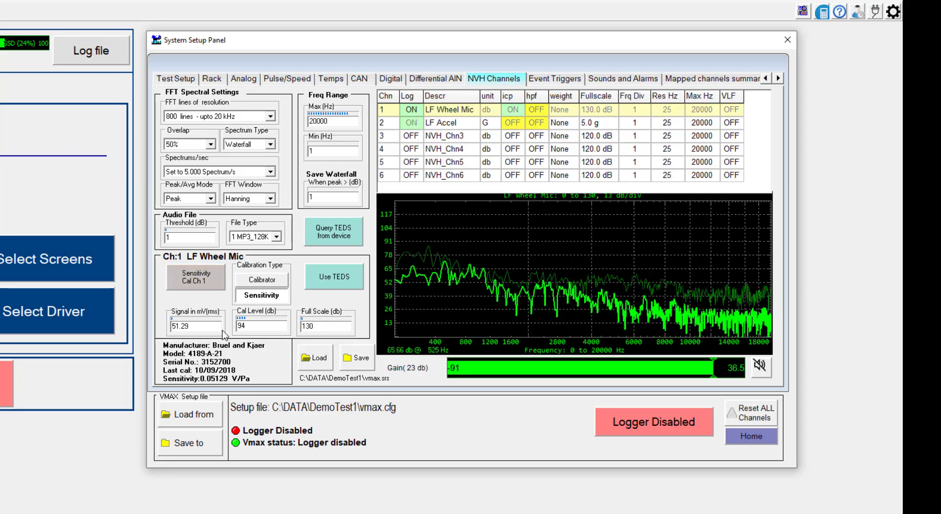
key("Return")
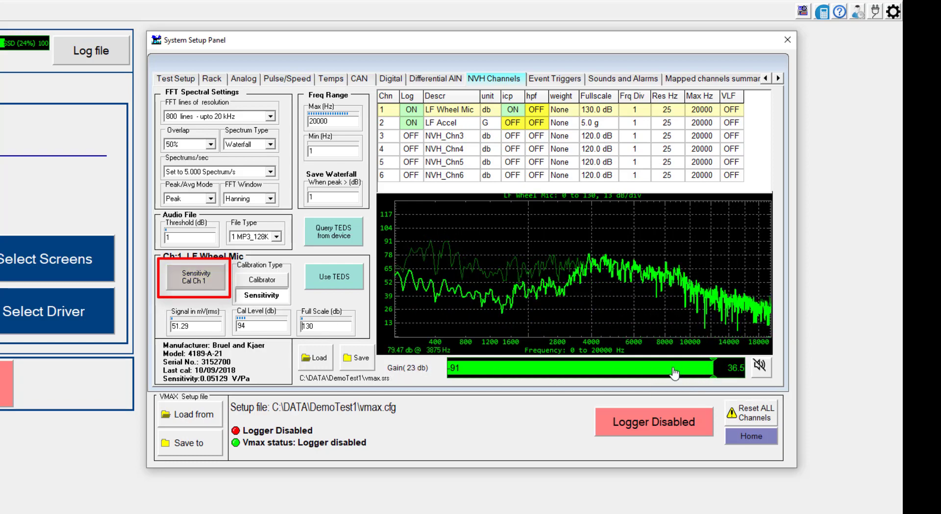
left_click(196, 280)
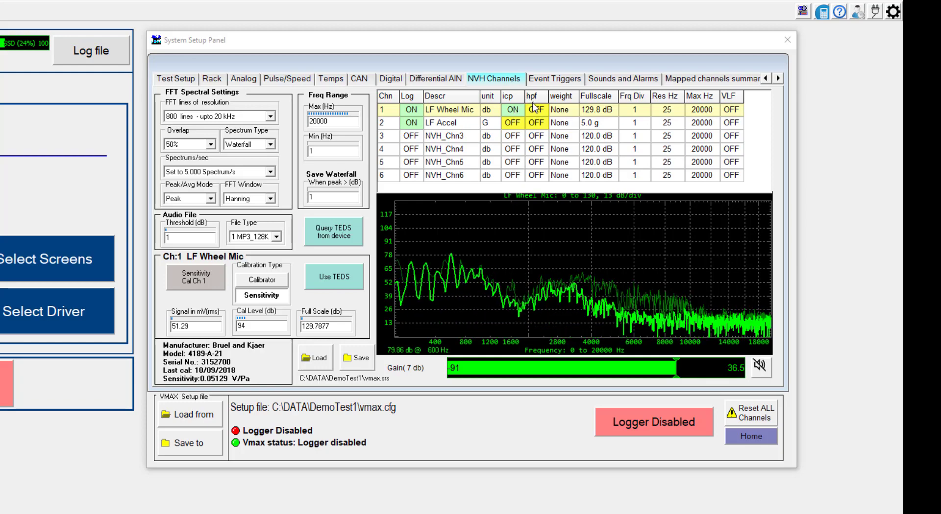
Step: Set the high-pass filter of the LF Wheel Mic channel to 100 Hz
left_click(535, 114)
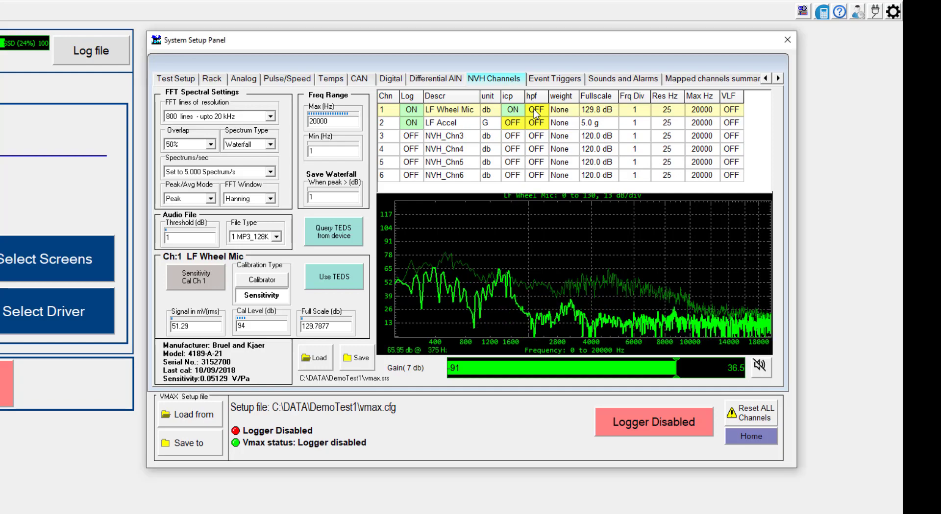
left_click(545, 130)
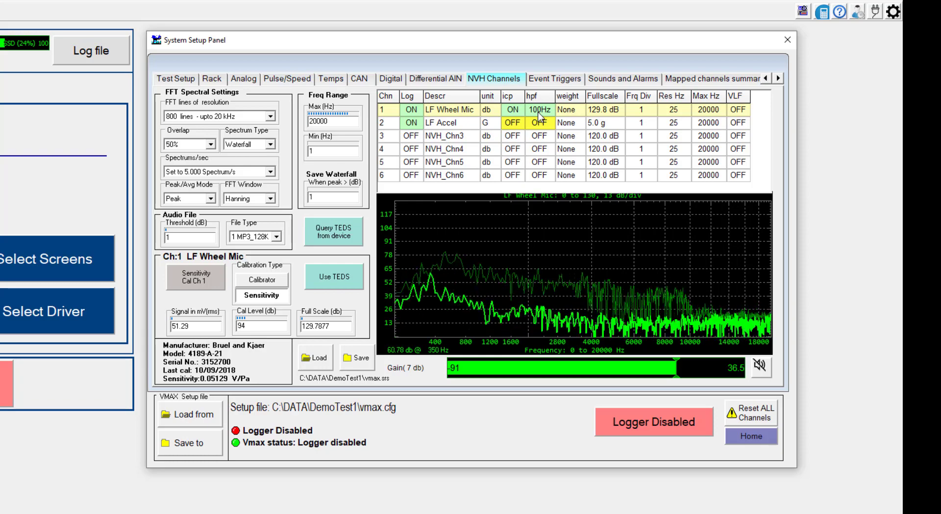
Step: Set the frequency weighting to A for the LF Wheel Mic channel and B for the LF Accel channel
left_click(561, 113)
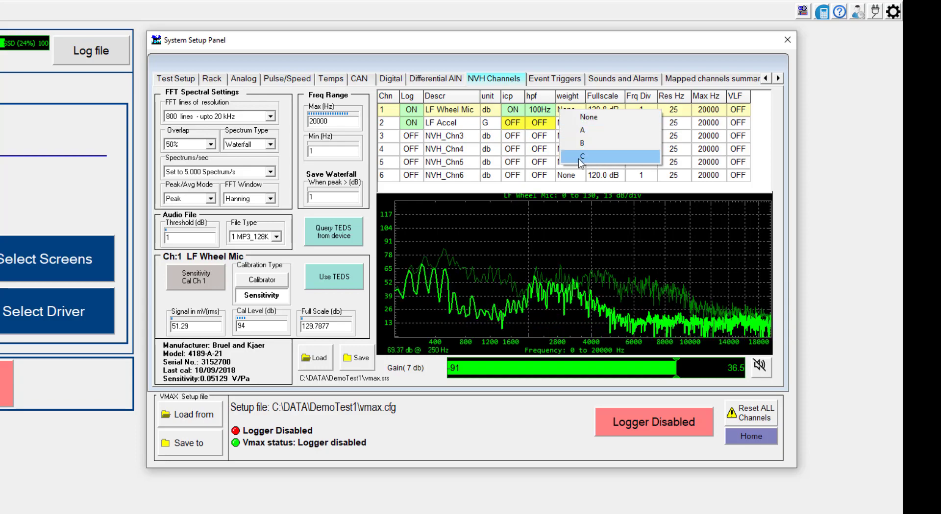
left_click(577, 114)
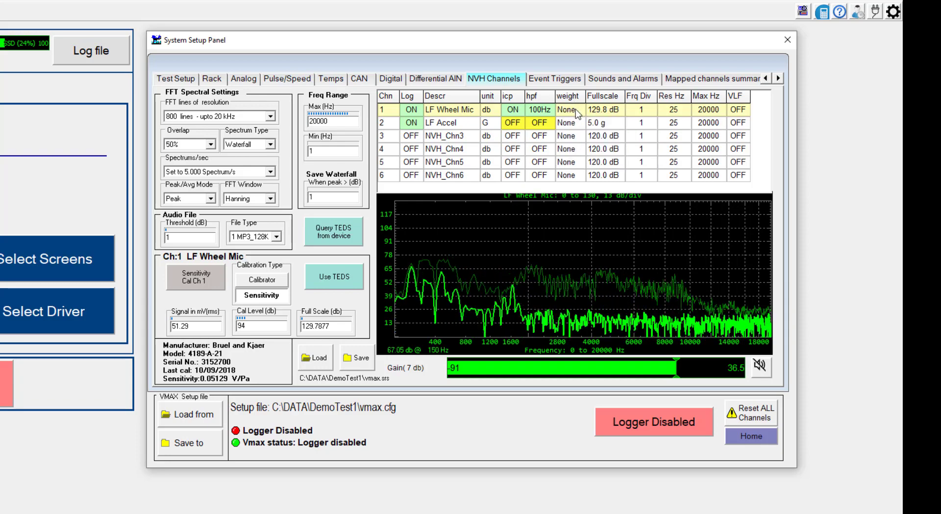
left_click(574, 126)
left_click(589, 147)
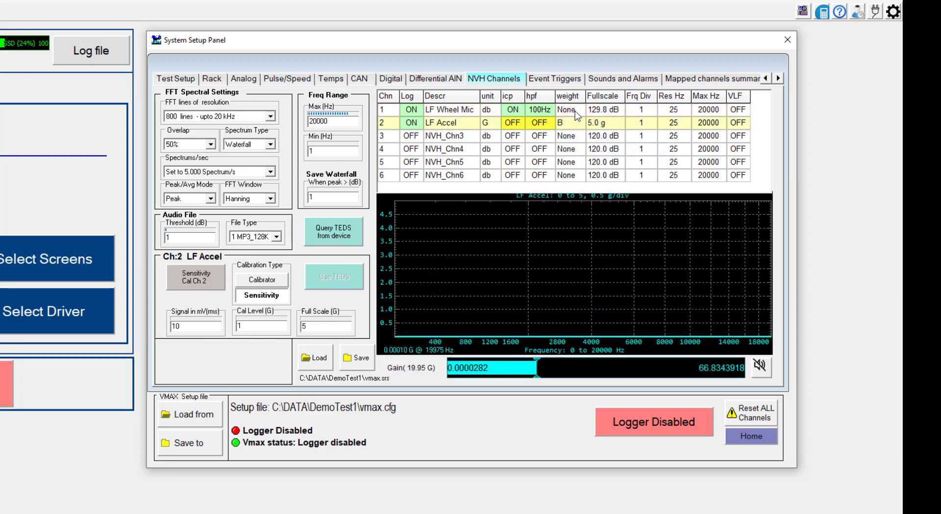
left_click(583, 126)
left_click(585, 133)
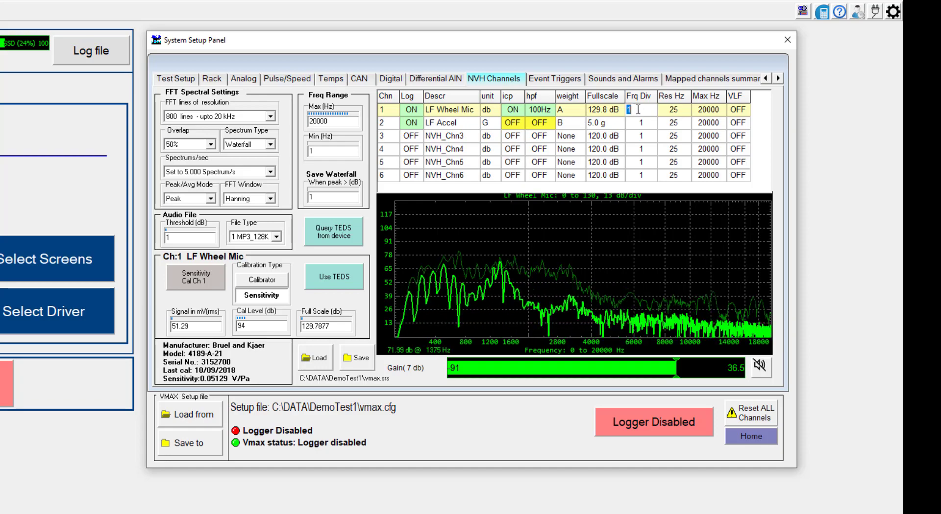
Step: Set channel 1's frequency divider to 5 and the FFT resolution to 8192 lines, up to 25.6 kHz
key("Return")
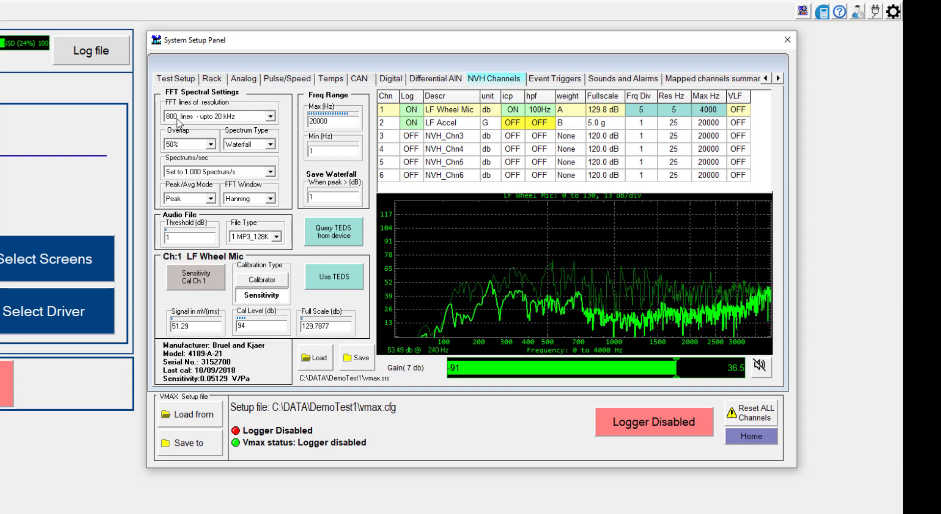
left_click(270, 116)
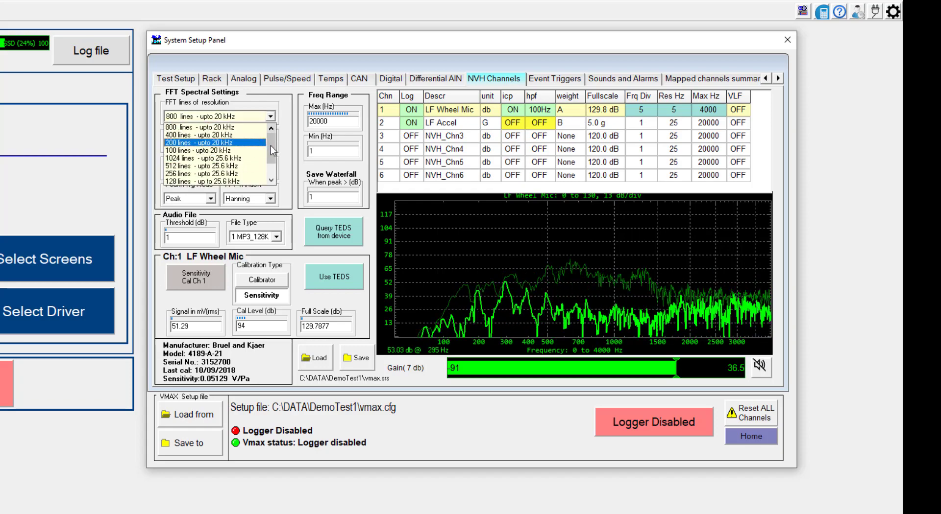
left_click_drag(272, 146, 272, 174)
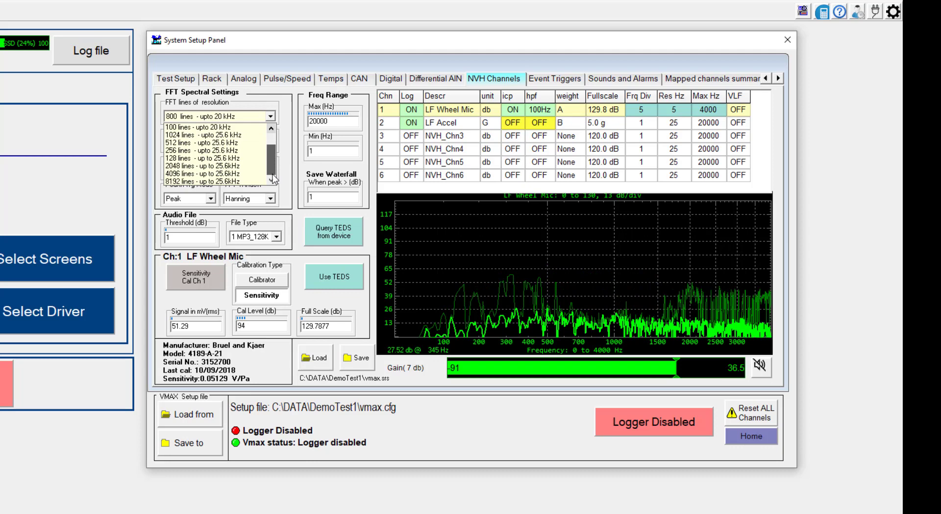
left_click(203, 181)
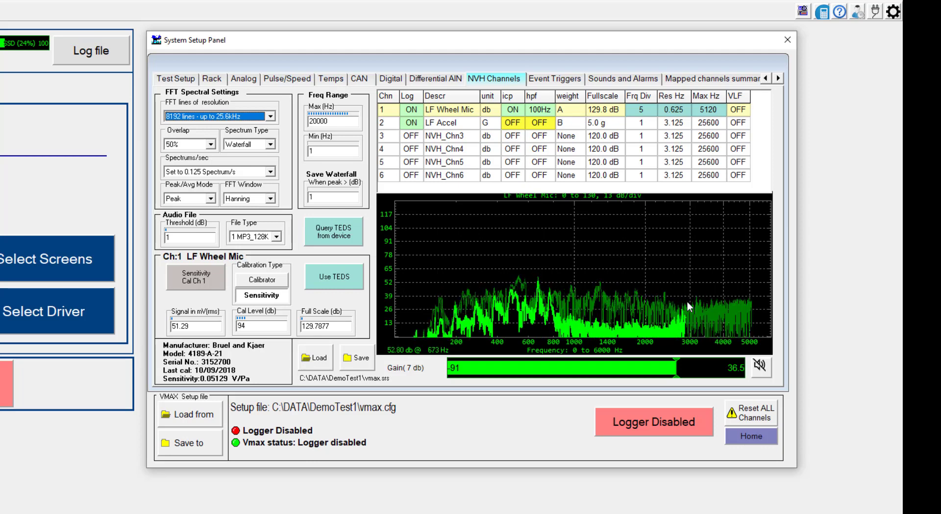
Step: Set channel 1's frequency divider to 1 and the FFT resolution to 800 lines, up to 20 kHz
left_click(641, 110)
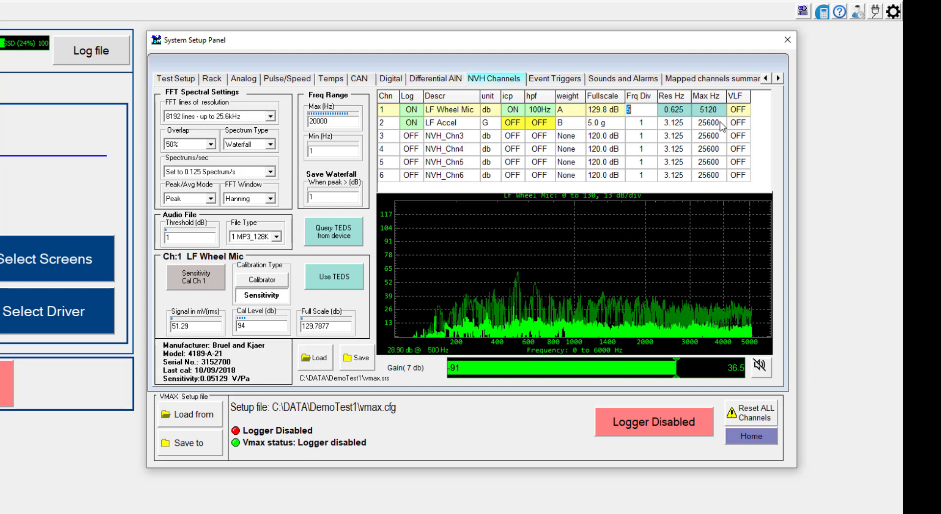
type("1")
key("Return")
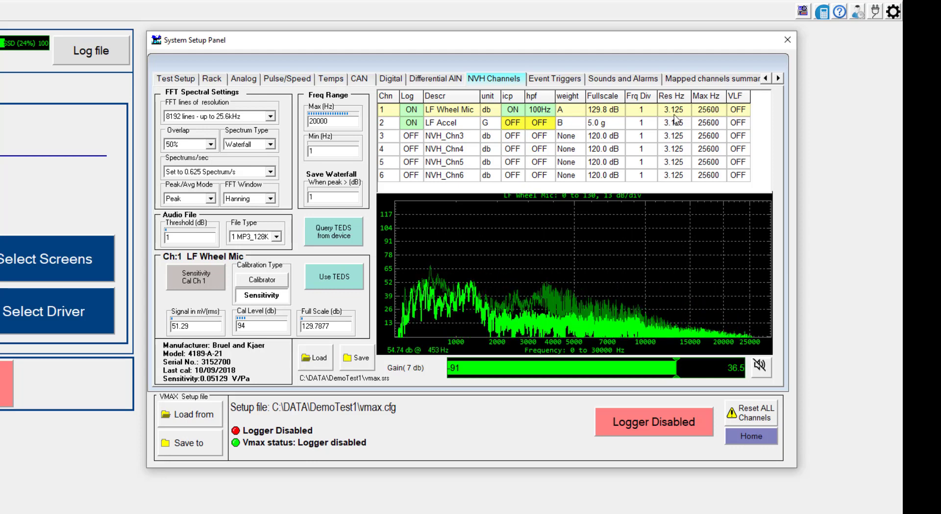
left_click(271, 117)
scroll(263, 130, "up", 1)
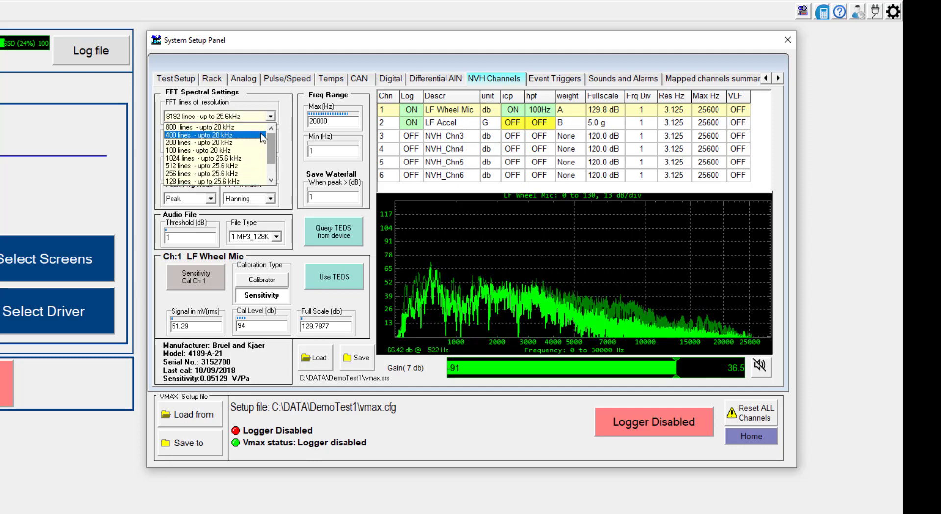
left_click(255, 128)
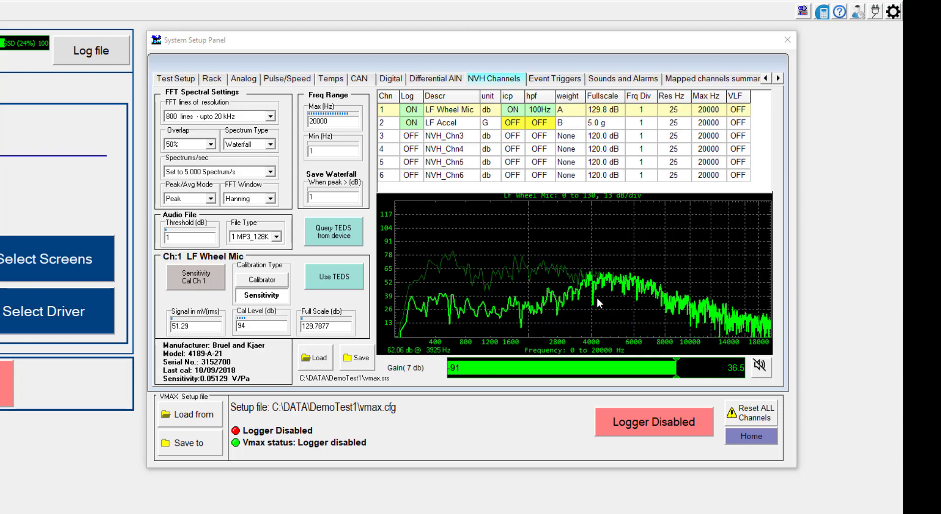
Step: Rename channel 2 as Accel#1 and choose G as its unit
left_click(449, 124)
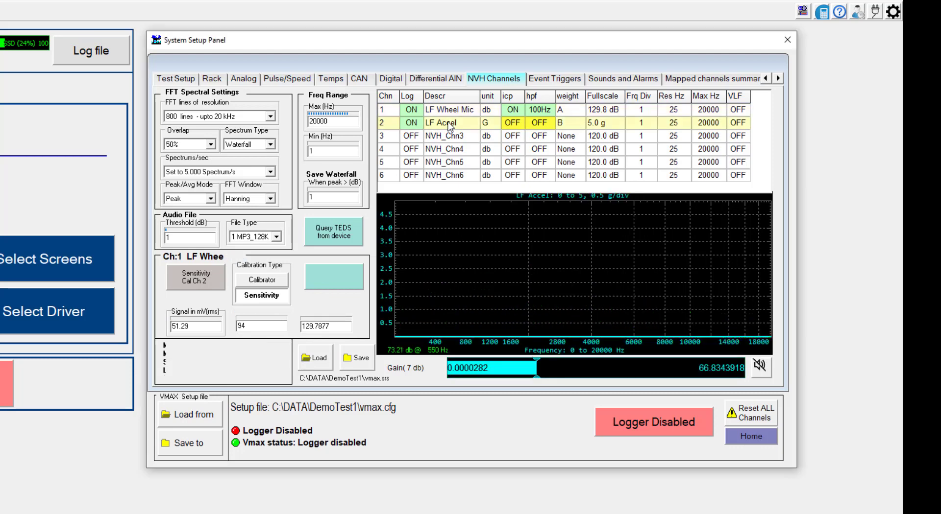
left_click(494, 157)
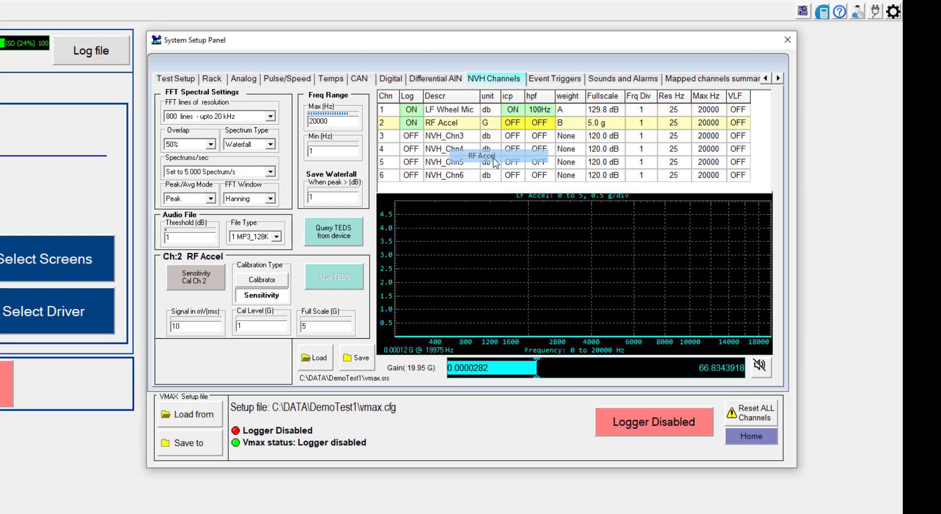
left_click(456, 127)
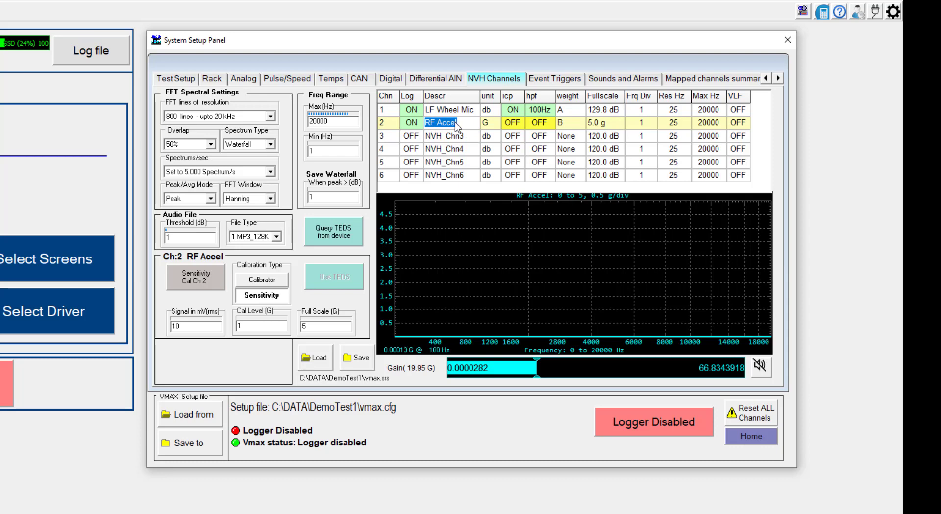
type("Acc")
key("Return")
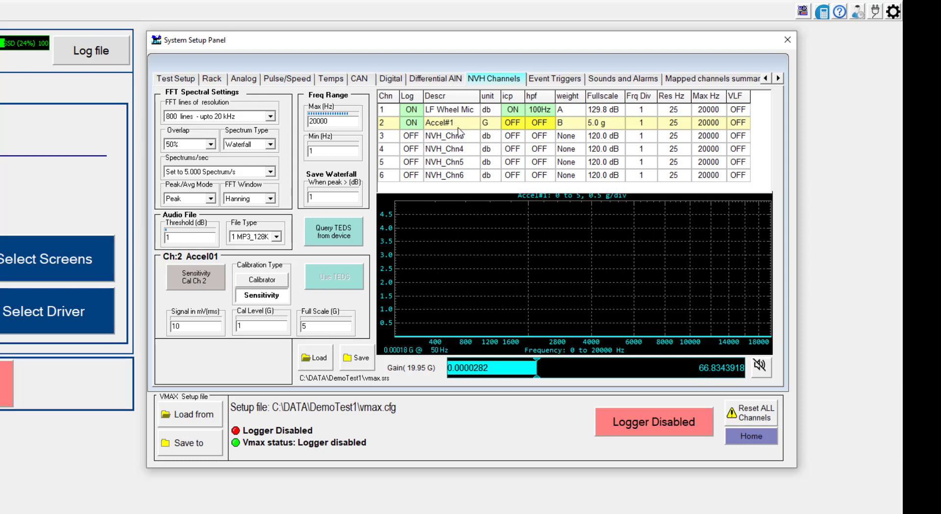
left_click(489, 125)
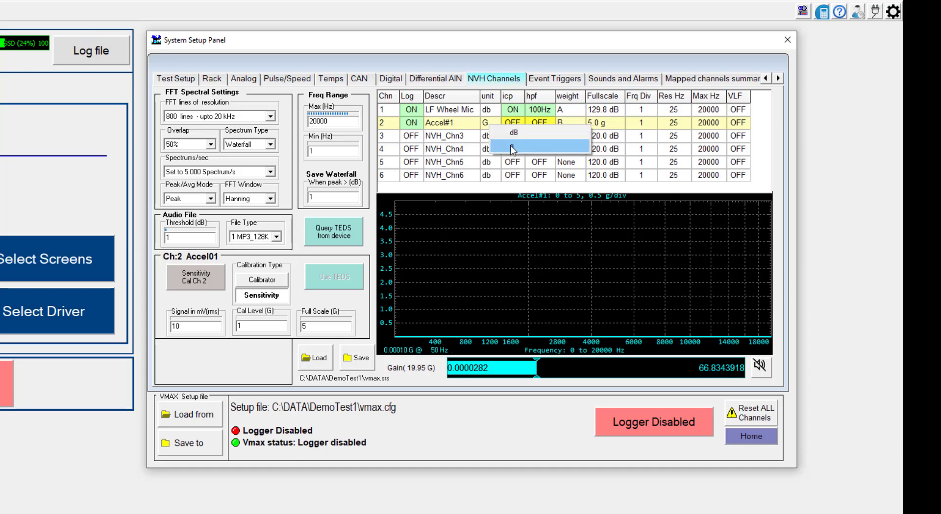
left_click(509, 145)
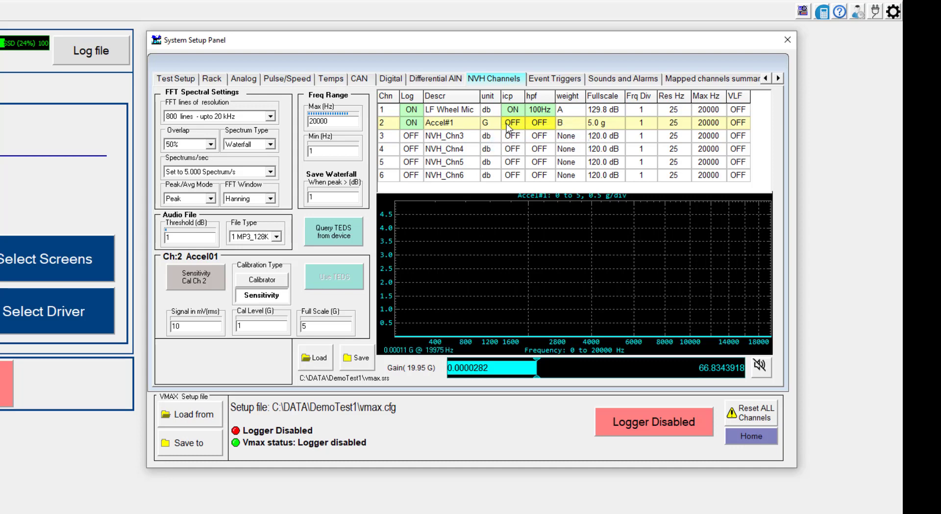
Step: Turn on ICP for the Accel#1 channel and set its full scale to 100 g
left_click(510, 124)
left_click(524, 146)
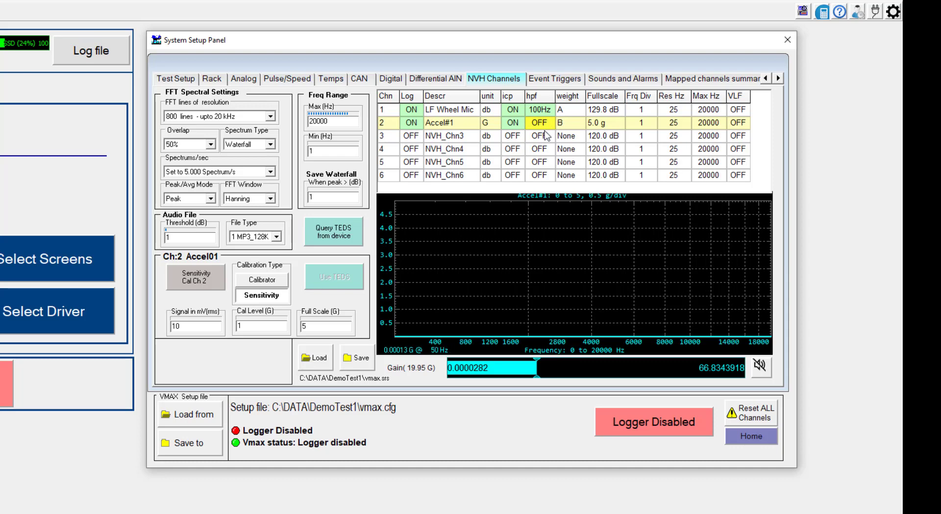
double_click(600, 125)
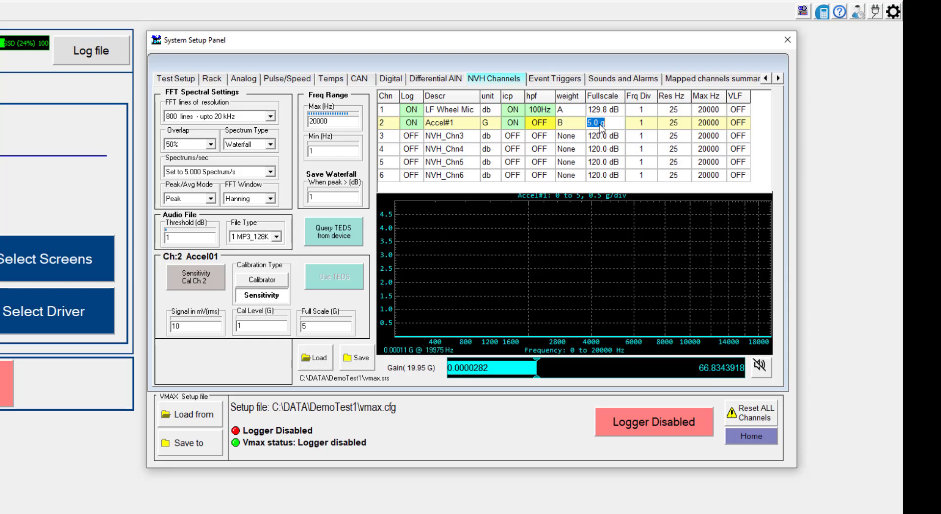
type("50")
key("Return")
left_click(601, 126)
key("Return")
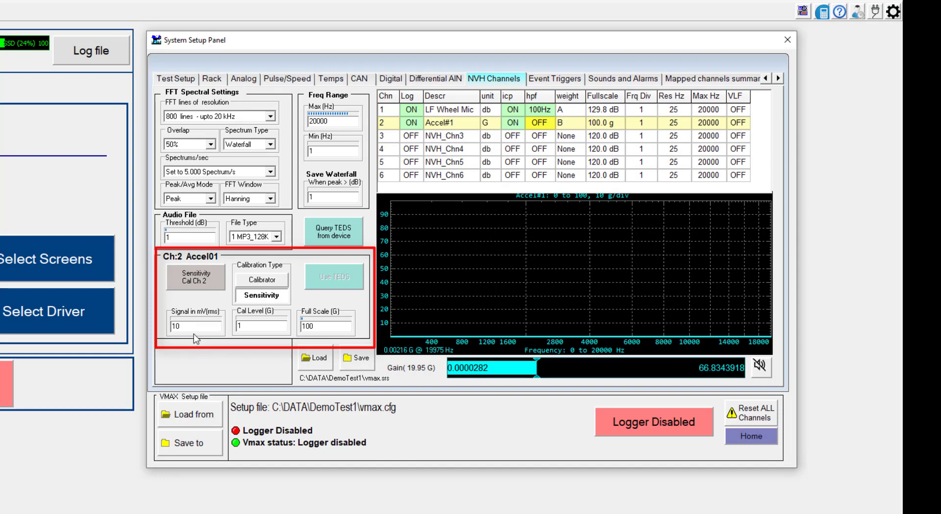
Step: Calibrate channel 2 by sensitivity, using a 10 mV signal, a calibration level of 1 G and a full scale of 100 G
left_click(275, 286)
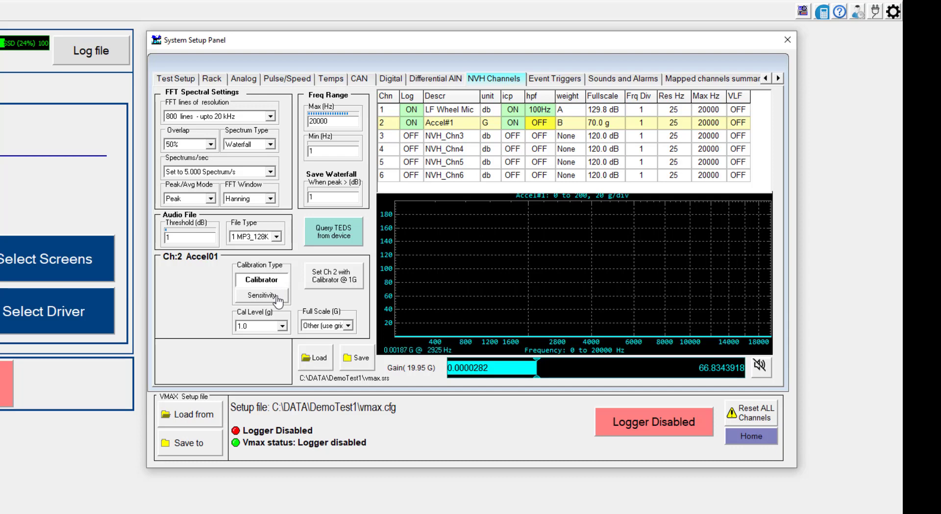
left_click(276, 296)
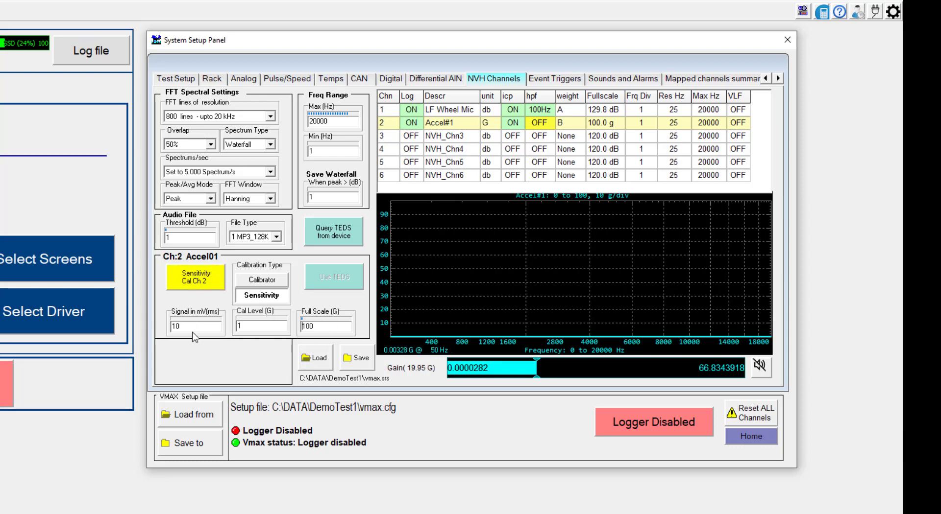
left_click(192, 284)
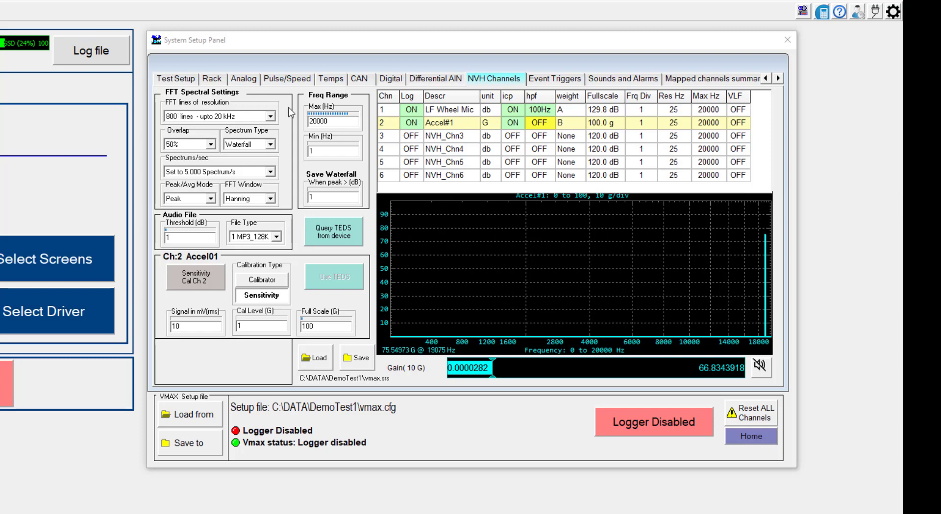
Step: Choose an FFT resolution of 800 lines, up to 20 kHz, with an overlap of 50%
left_click(190, 117)
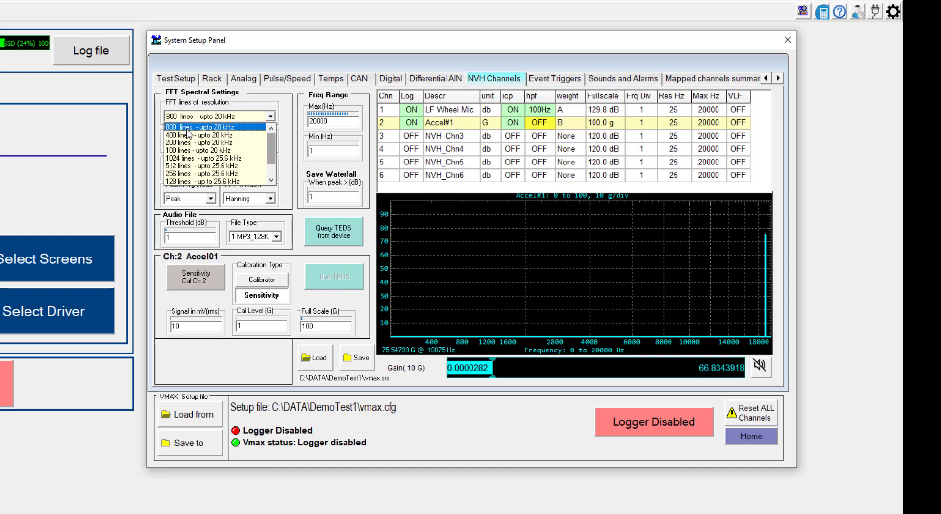
left_click(186, 129)
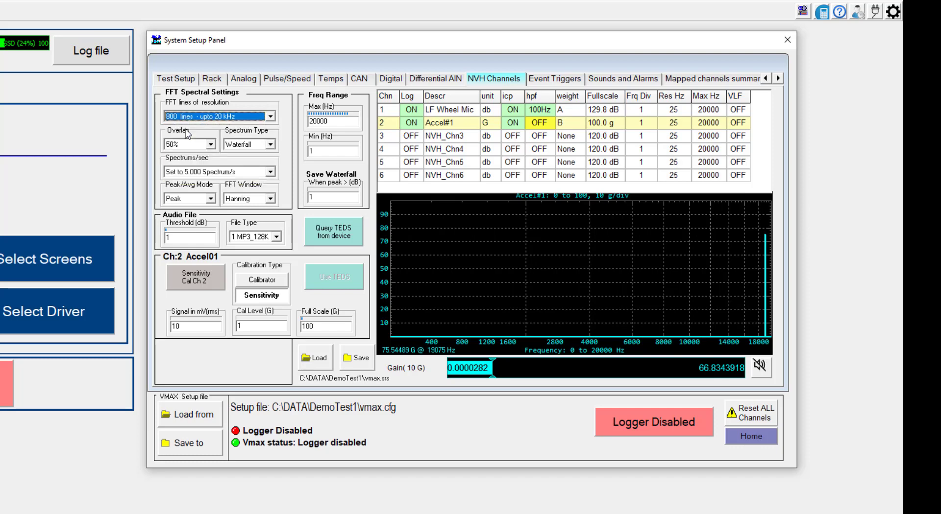
left_click(212, 144)
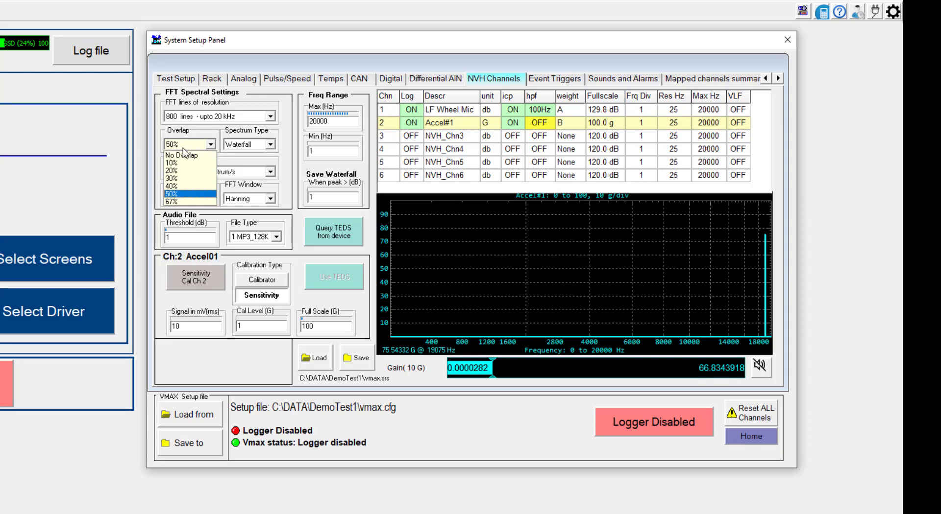
left_click(185, 194)
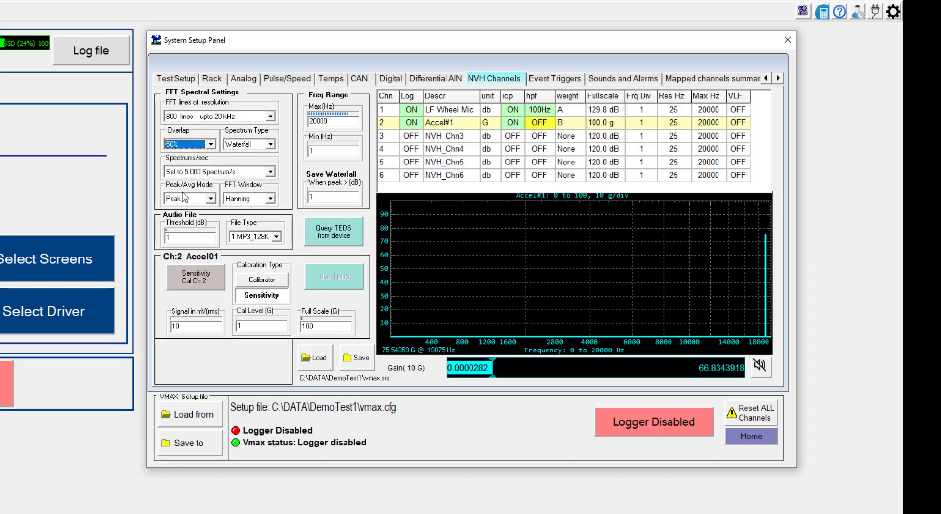
Step: Choose Waterfall as the spectrum type, Peak as the peak/average mode and Hanning as the FFT window
left_click(270, 145)
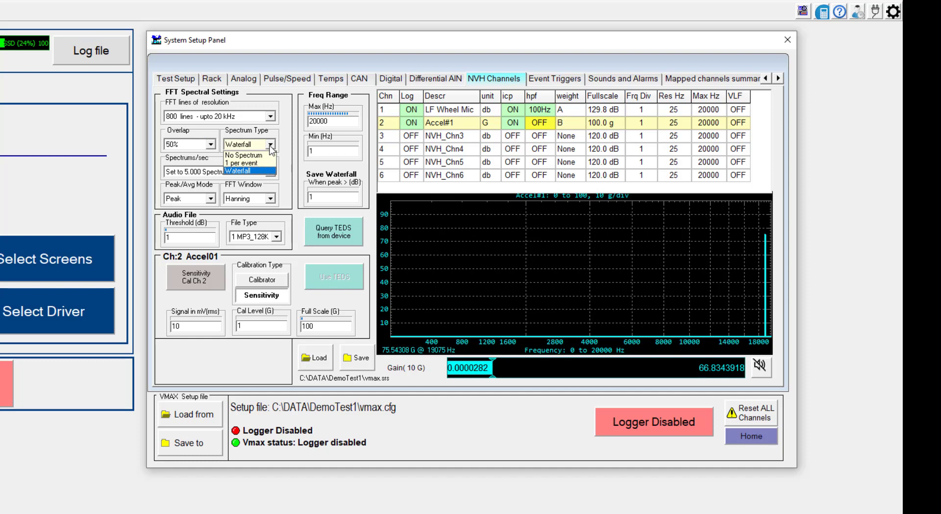
left_click(243, 171)
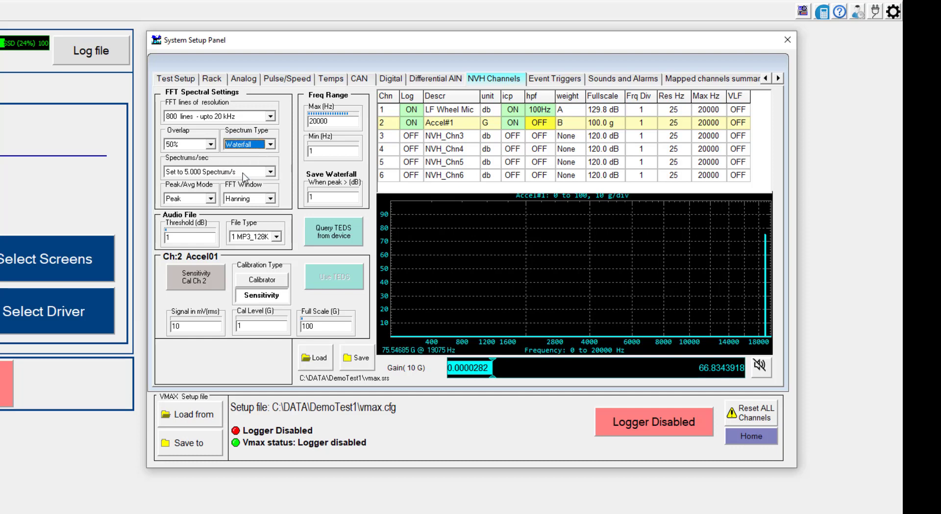
left_click(212, 199)
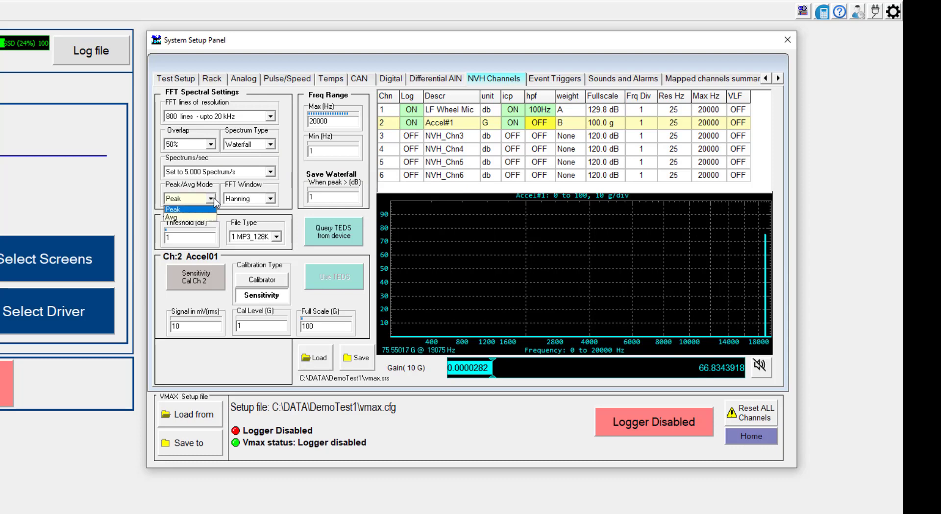
left_click(190, 210)
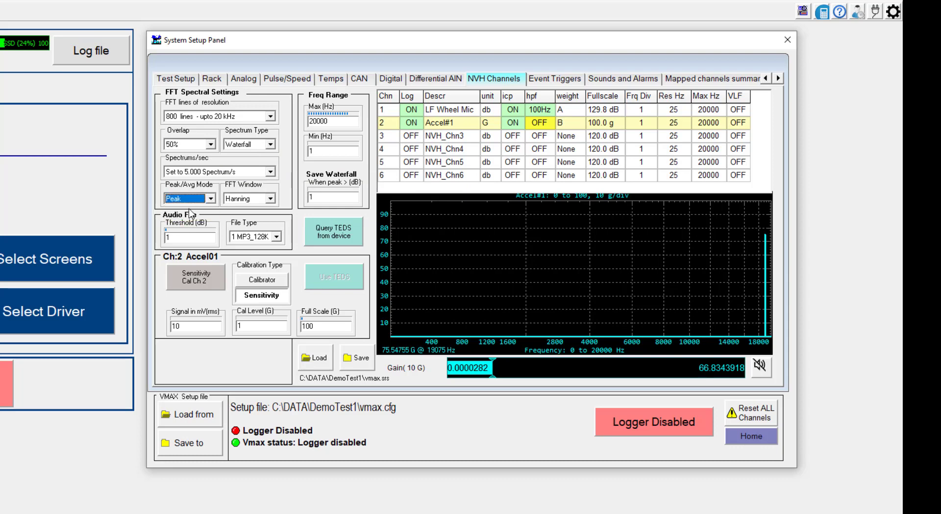
left_click(270, 200)
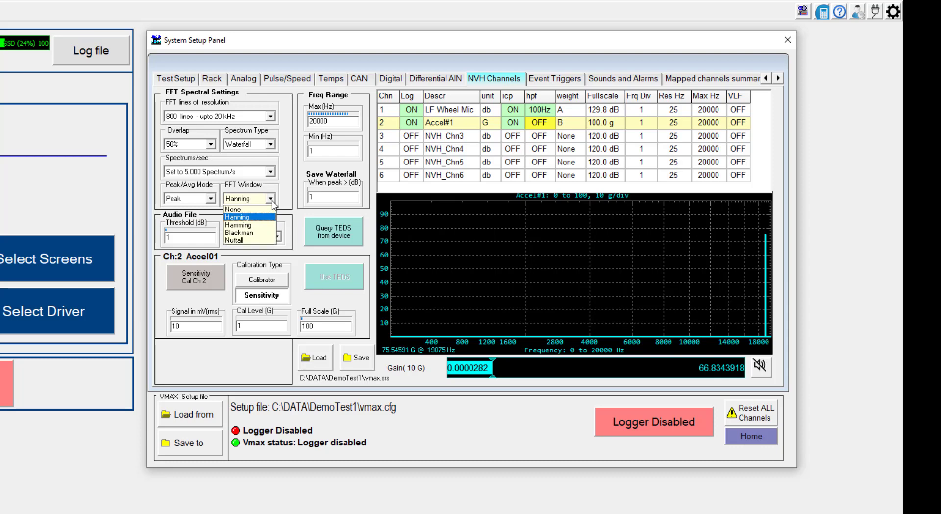
left_click(248, 218)
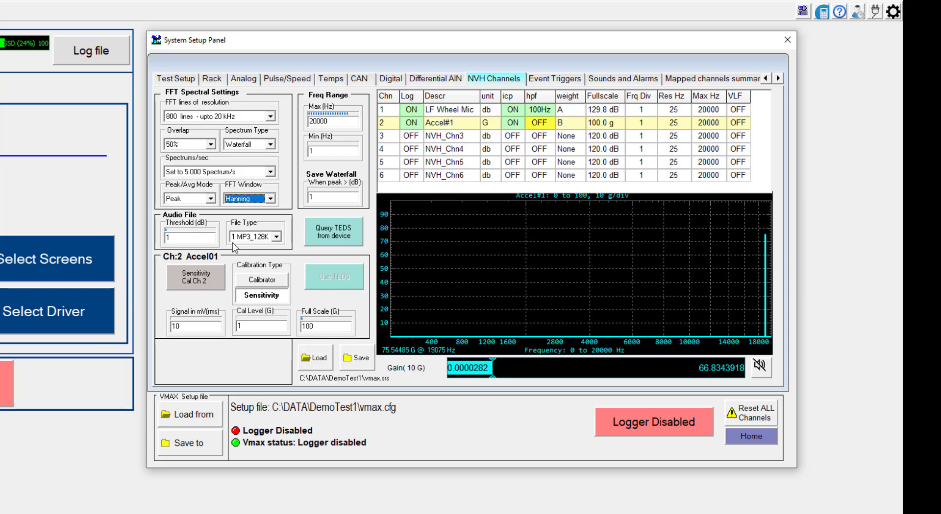
Step: Choose 1 MP3_128K as the audio file type and review the audio threshold and the waterfall saving limit
left_click(253, 238)
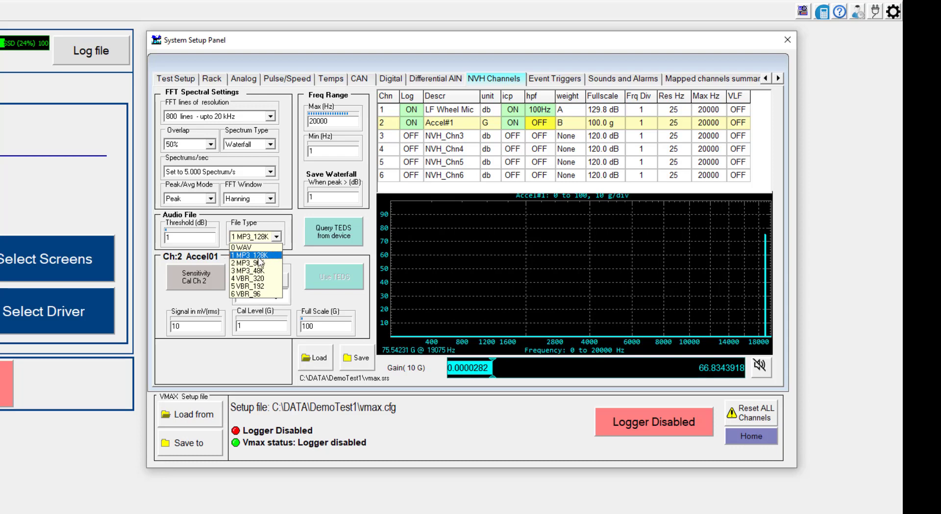
left_click(263, 257)
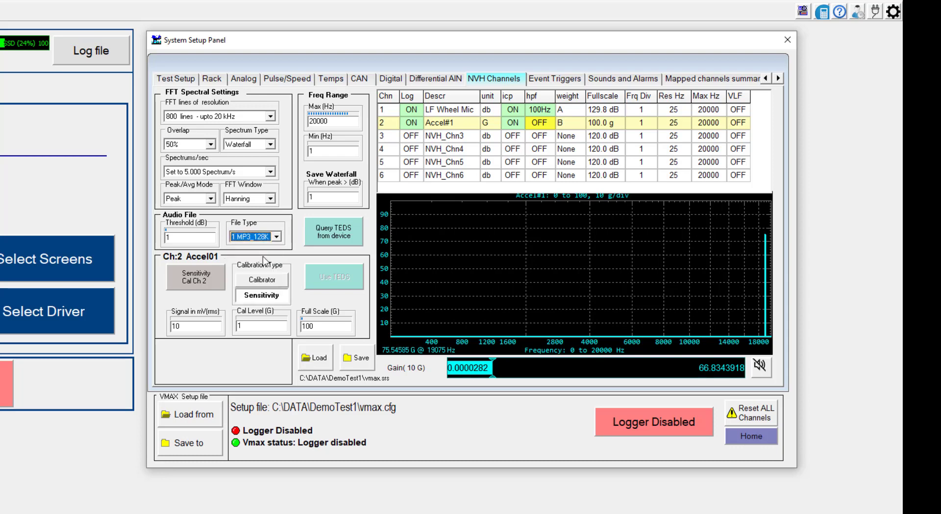
left_click(177, 238)
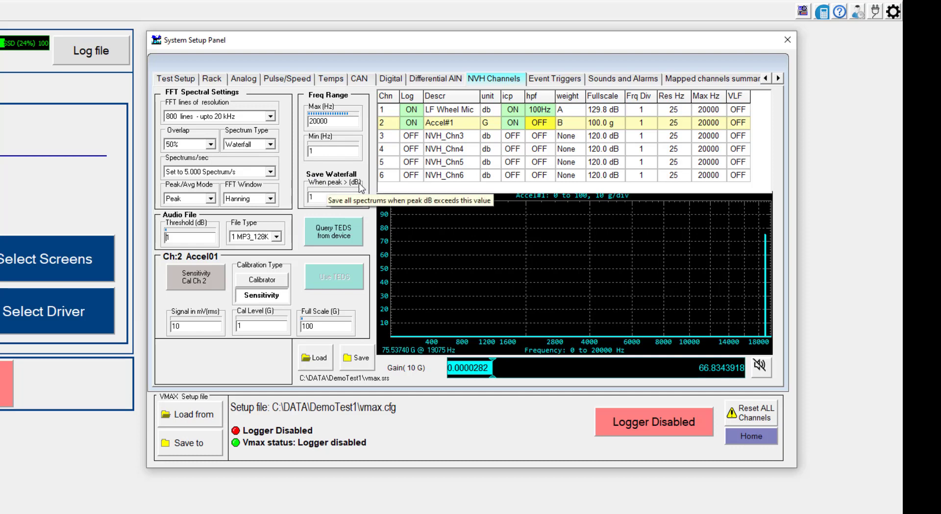
left_click(330, 198)
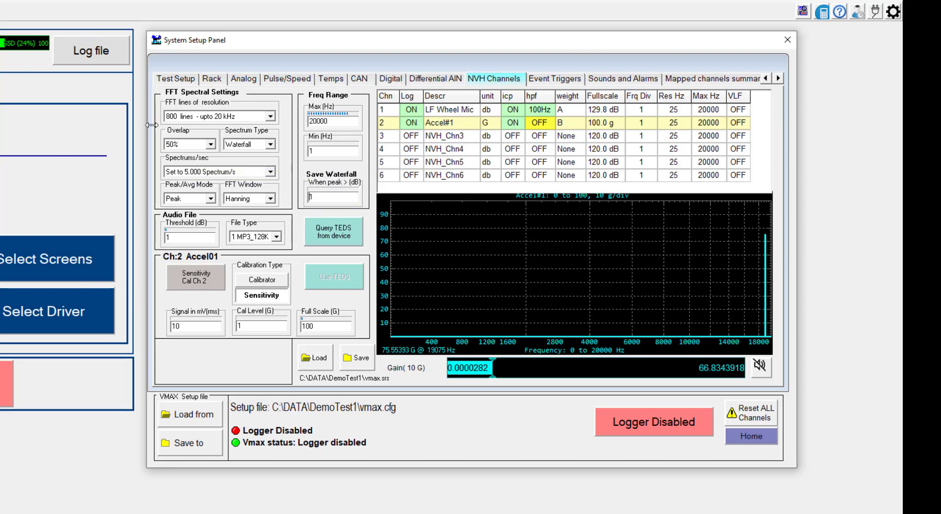
Step: Set the spectrum rate to 5.000 Spectrum/s and enable the logger
left_click(270, 172)
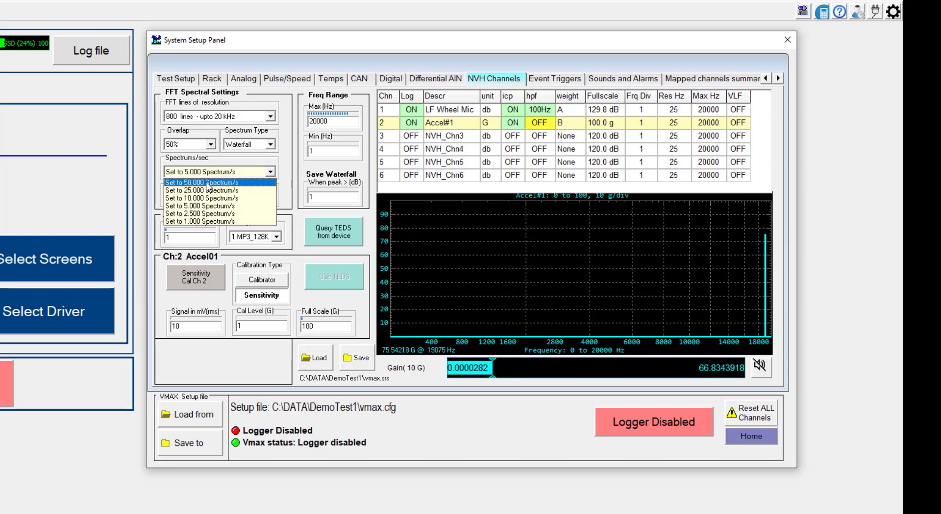
left_click(211, 206)
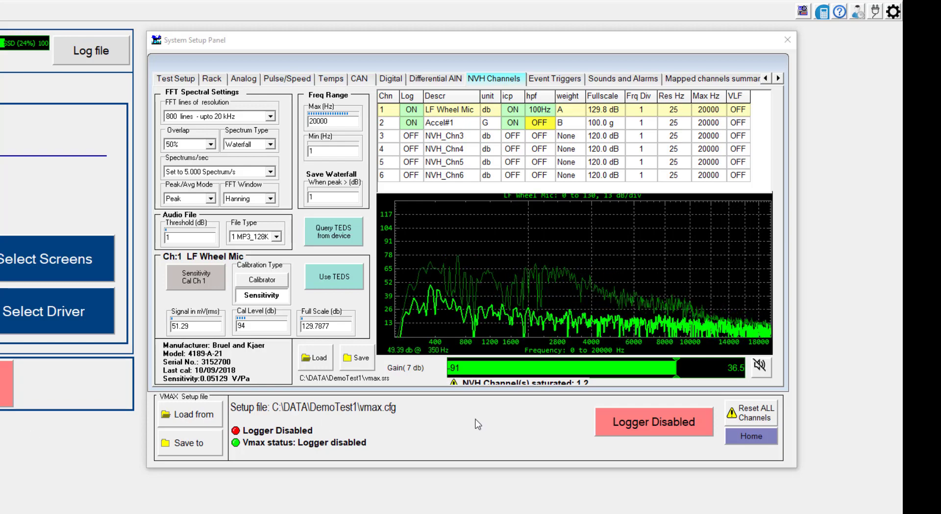
left_click(621, 428)
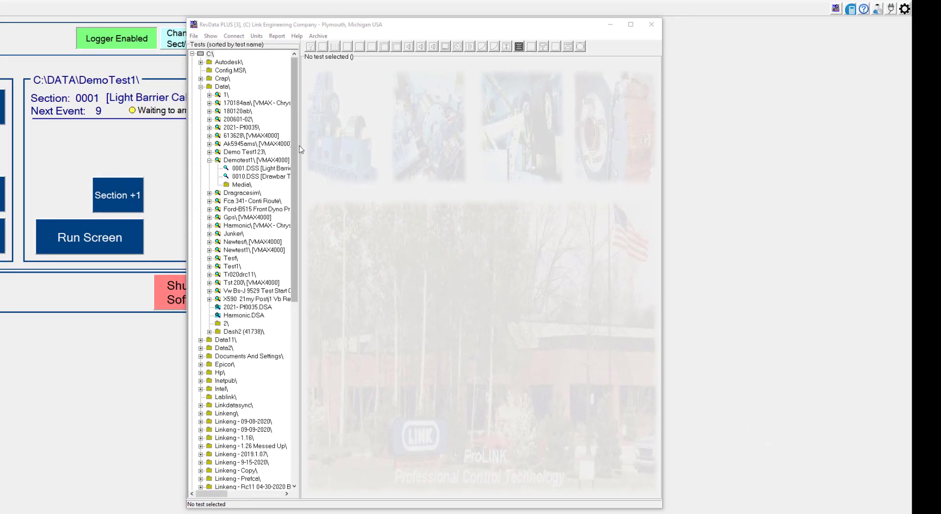
Step: In RevData PLUS, open section 0001 [Light Barrier Cal] of Demotest1 and select the event with stop number 8
left_click_drag(300, 151, 391, 157)
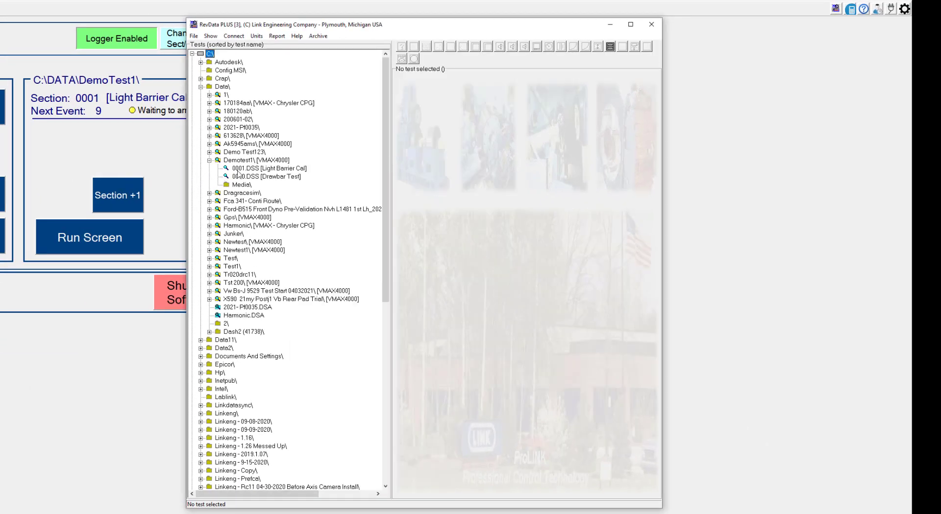
left_click(254, 178)
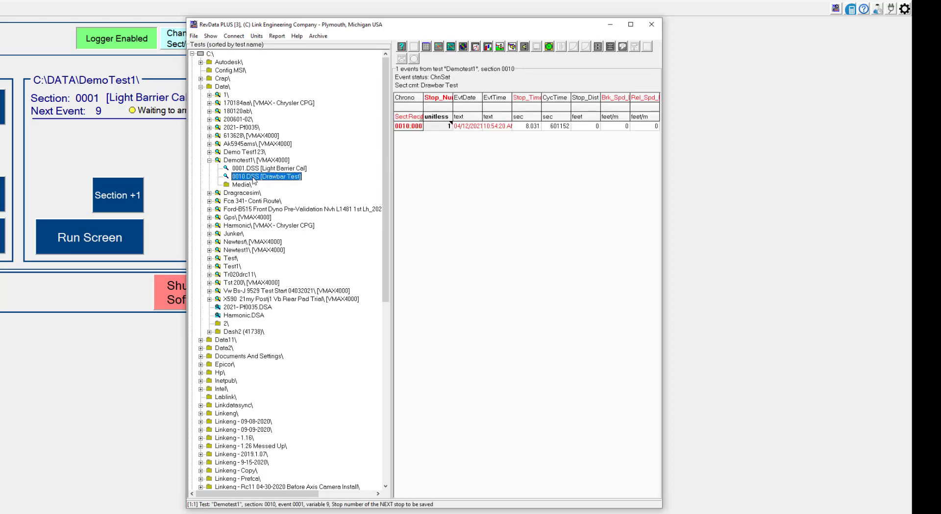
left_click(256, 169)
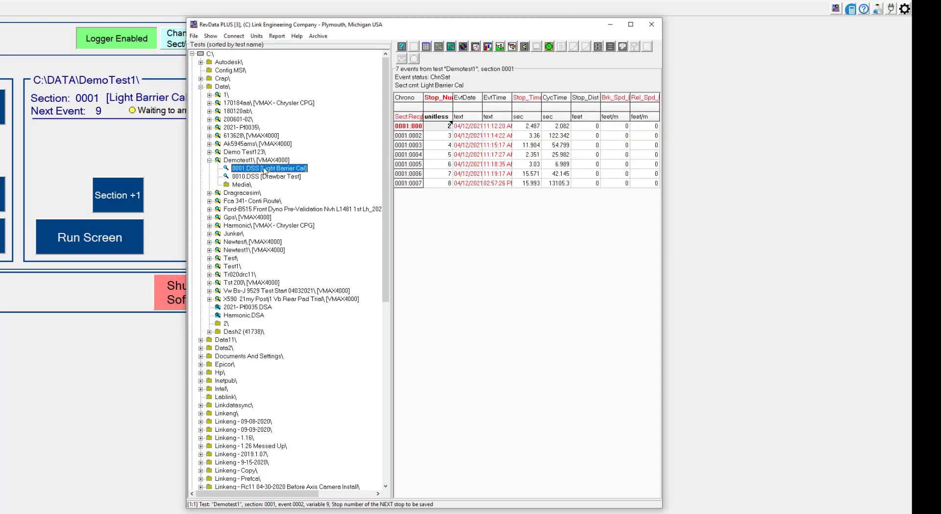
left_click(438, 184)
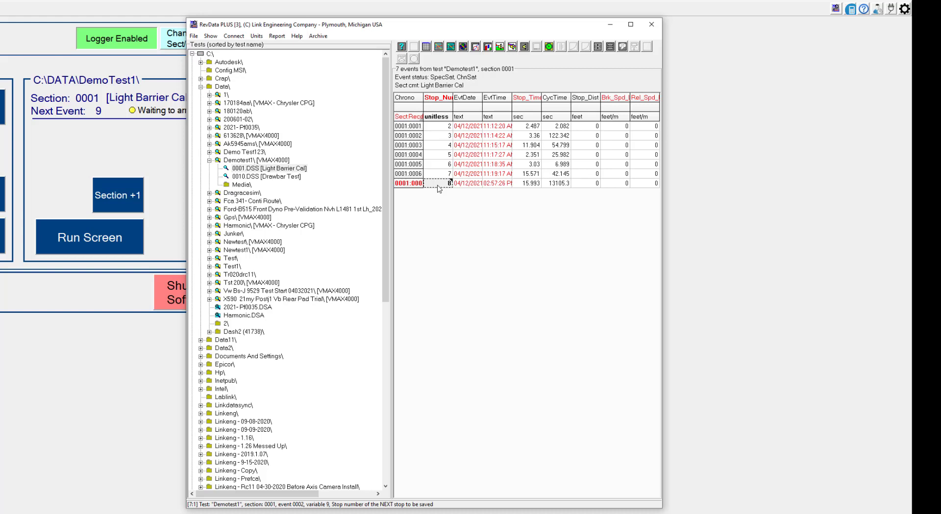
Step: View the selected event's Accel#1 audio recording as a time graph in an enlarged window, and close the audio sample player
left_click(525, 49)
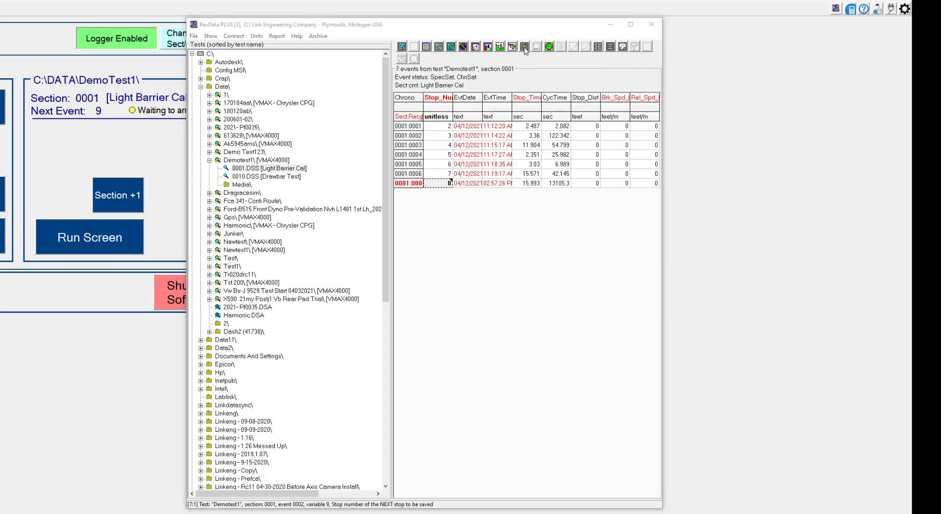
left_click_drag(224, 99, 561, 200)
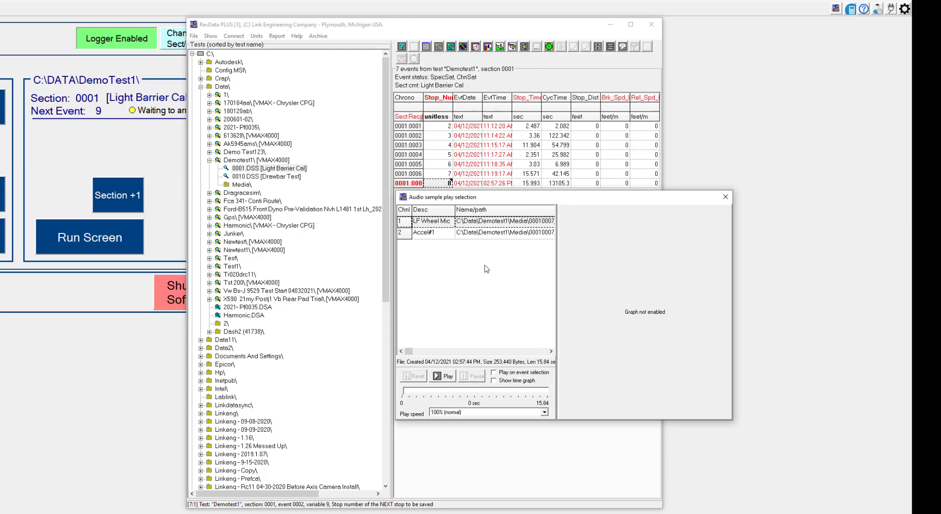
left_click_drag(557, 240, 625, 244)
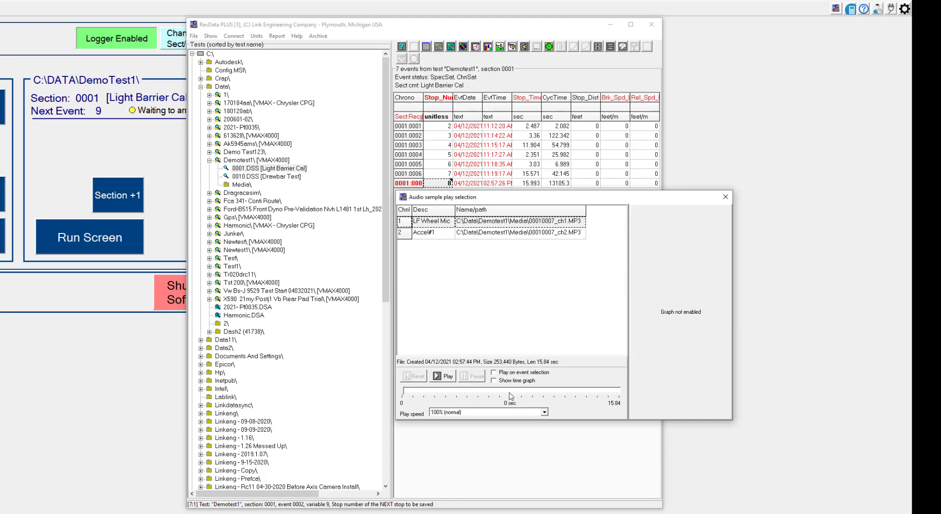
left_click(493, 380)
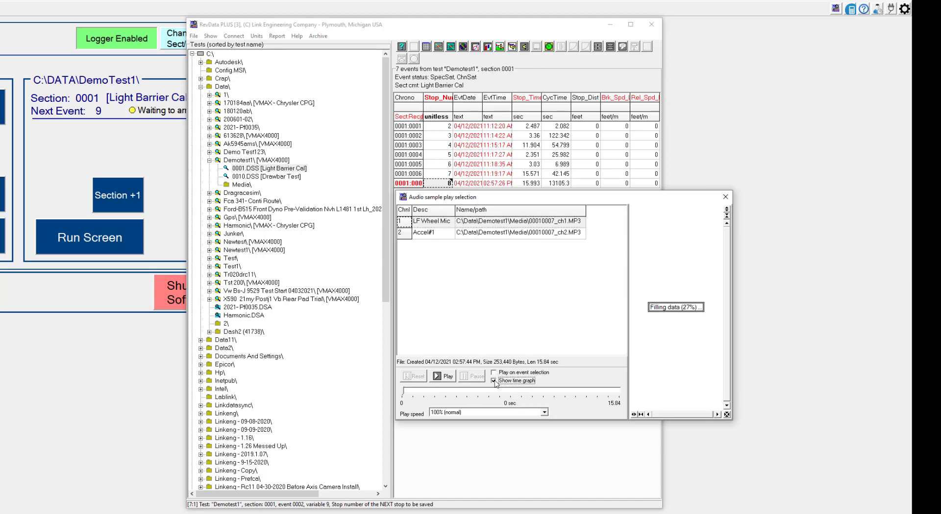
left_click_drag(731, 303, 879, 303)
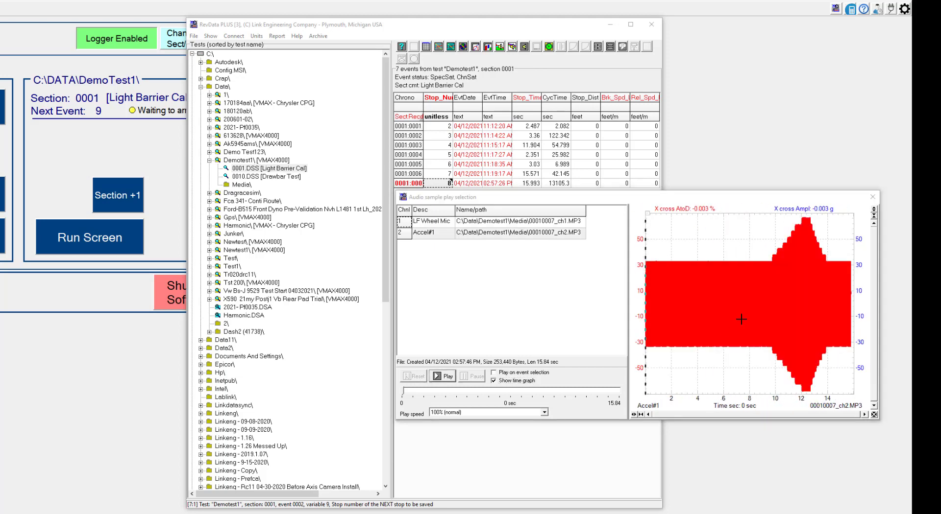
left_click(872, 197)
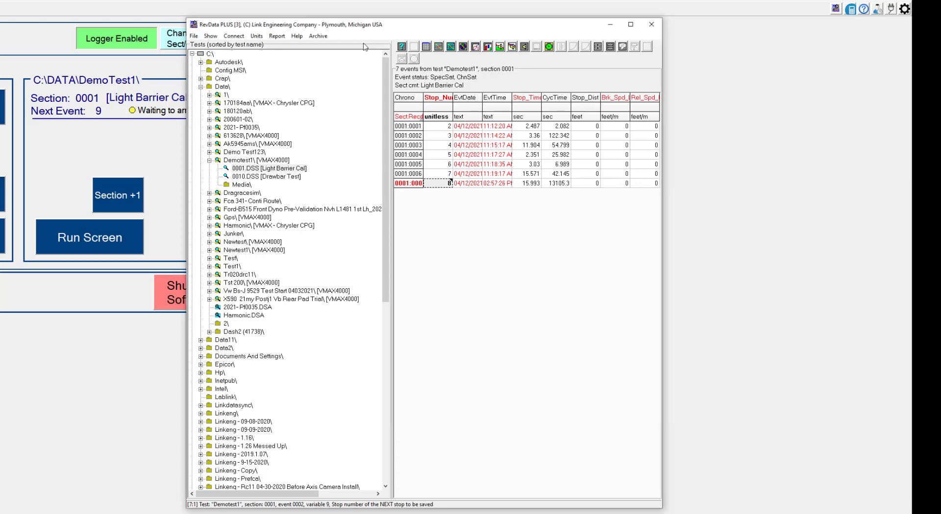
Step: Open the sound summary plot of the selected event and maximize its window
left_click(512, 48)
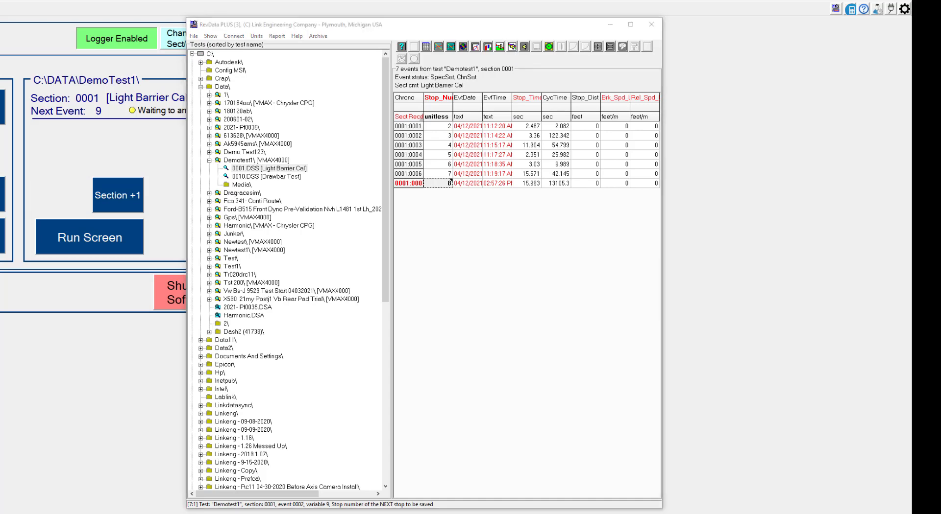
left_click_drag(24, 80, 384, 103)
double_click(383, 103)
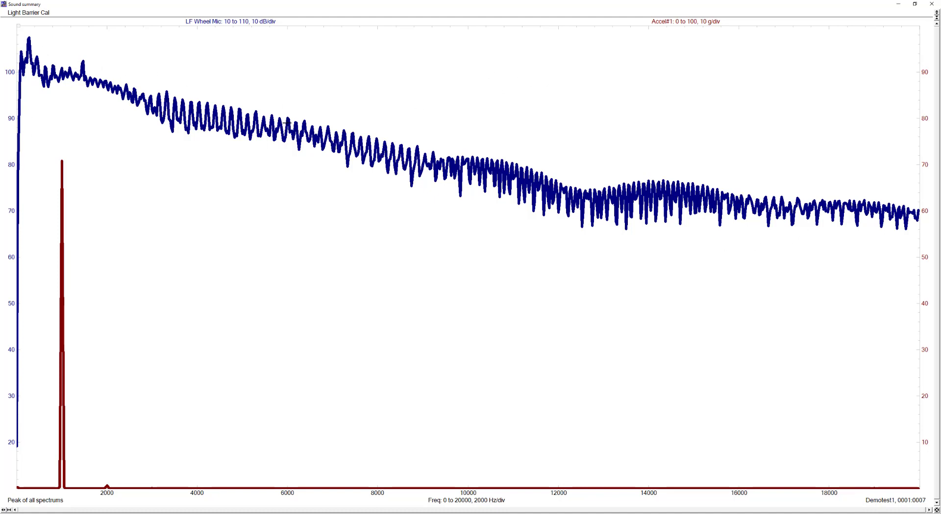
Step: Page through the sound summary's individual spectra up to spectrum 22 at 4.4 sec, and close the plot window
key("Page_Down")
key("Page_Down")
key("Page_Down")
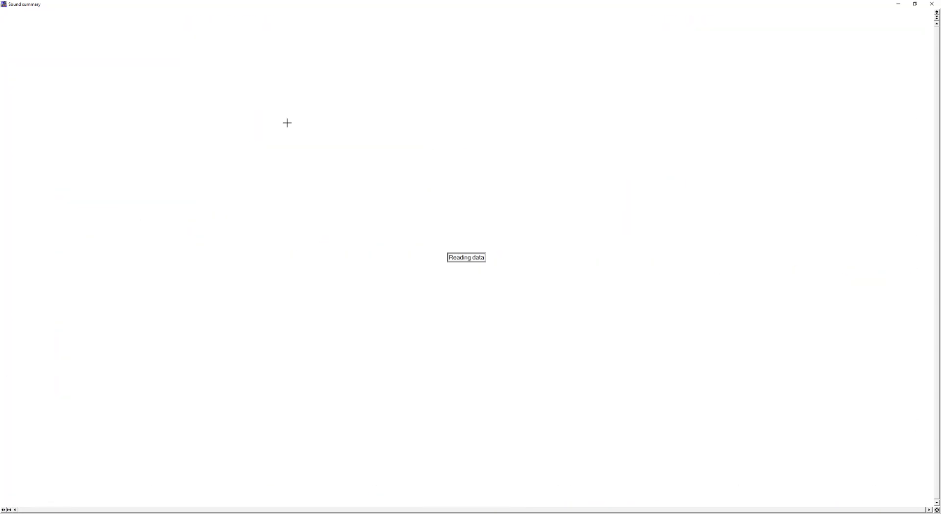
key("Page_Down")
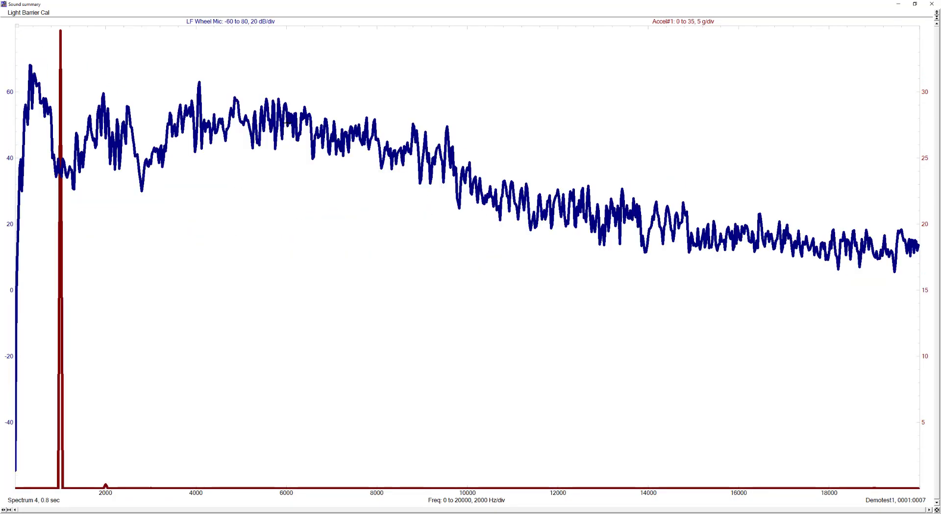
key("Page_Down")
key("Page_Down")
key("Page_Down")
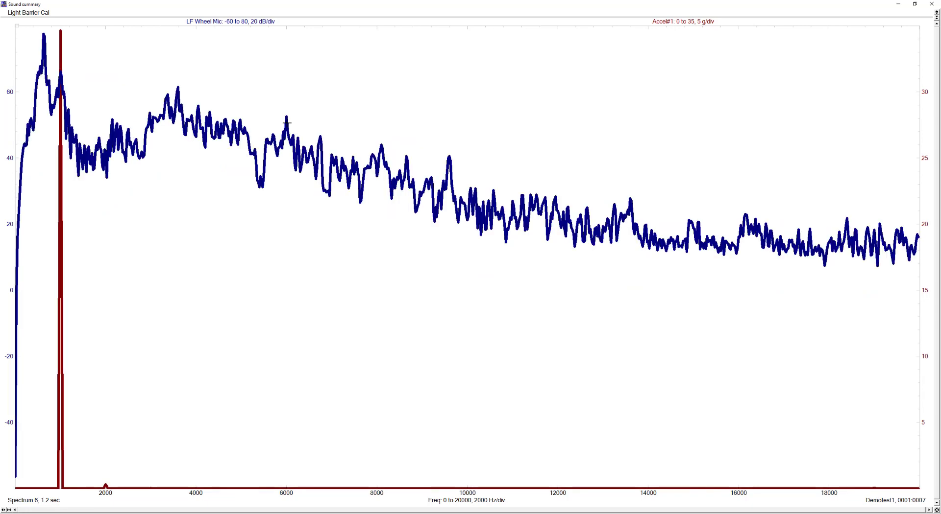
key("Page_Down")
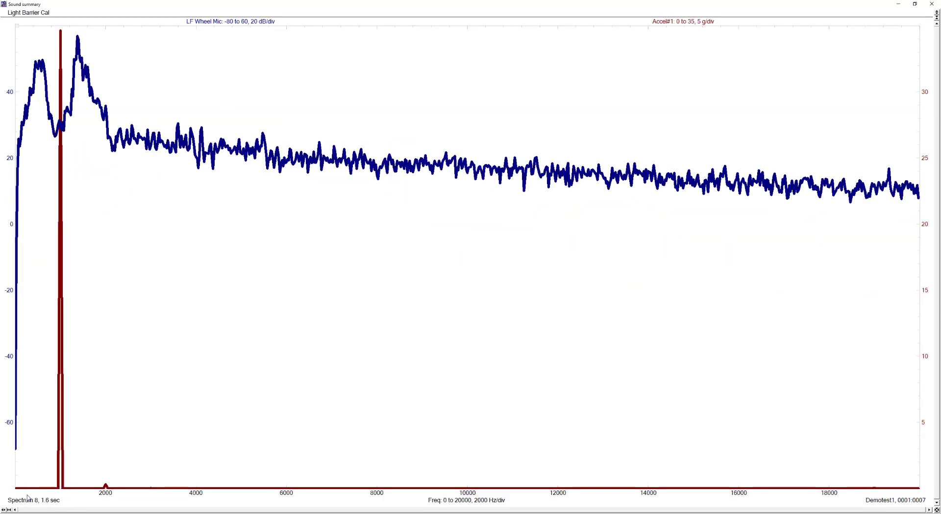
key("Page_Down")
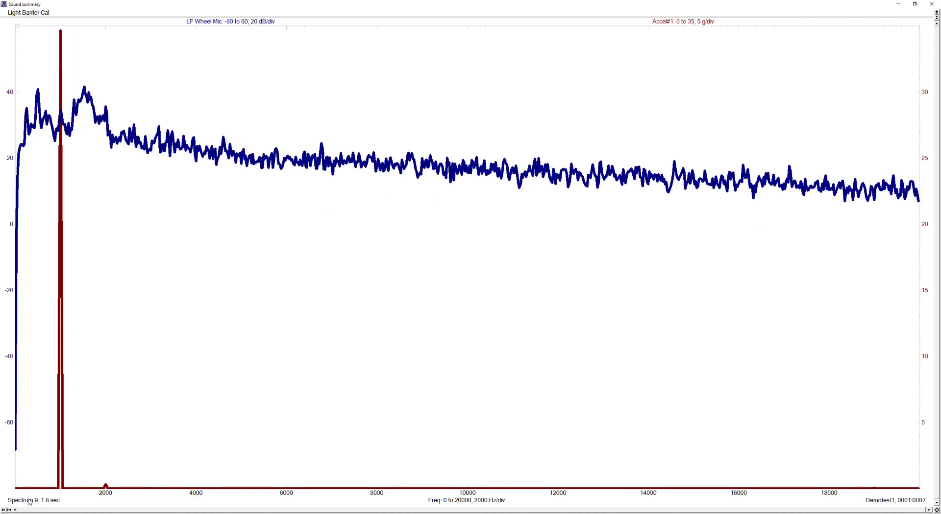
key("Page_Down")
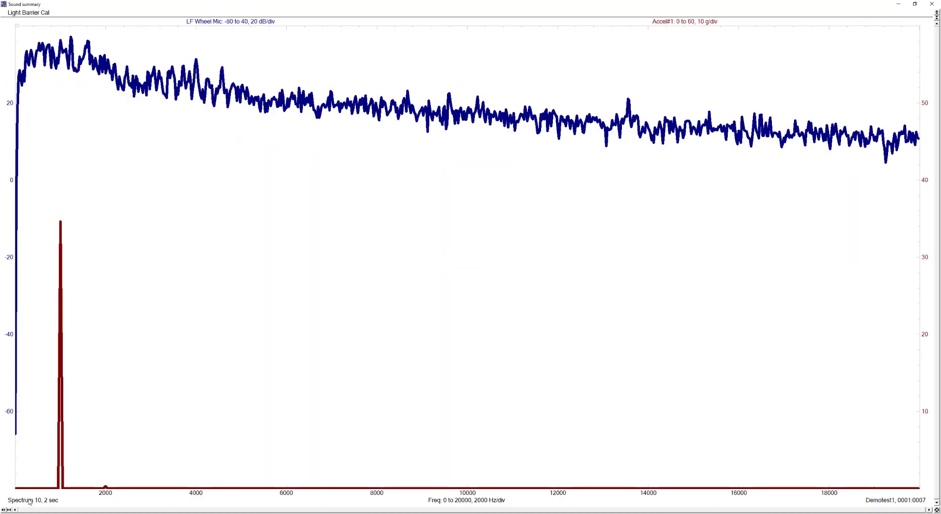
key("Page_Down")
key("Page_Down")
key("Page_Down")
key("Page_Down")
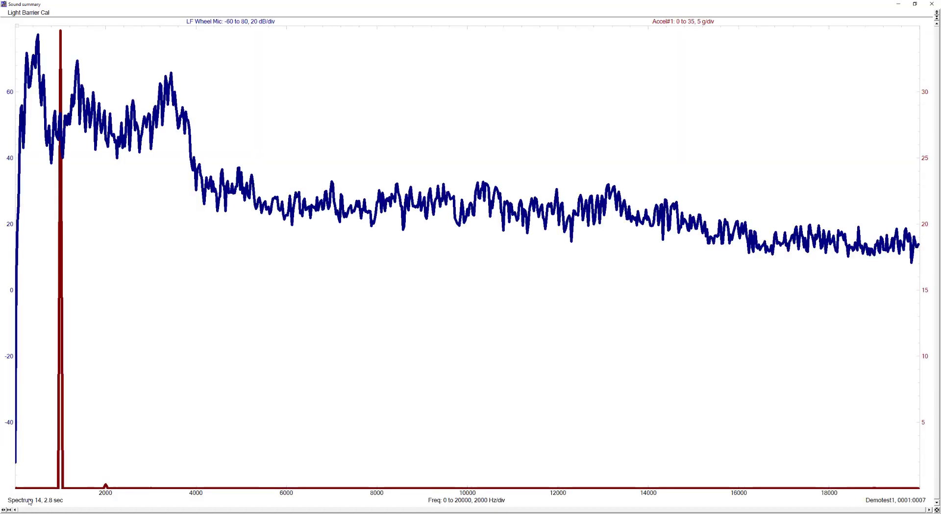
key("Page_Down")
key("Page_Down")
key("Page_Down")
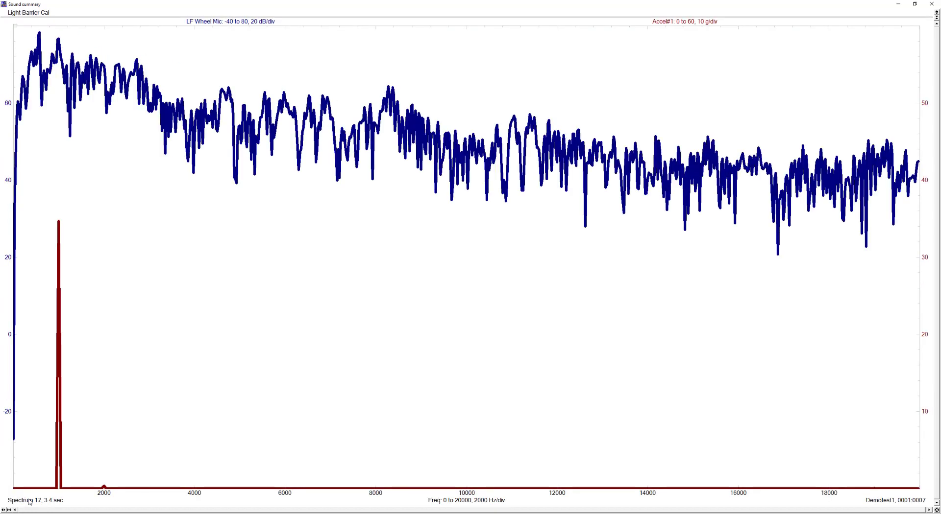
key("Page_Down")
key("Page_Down")
key("Page_Down")
key("Page_Down")
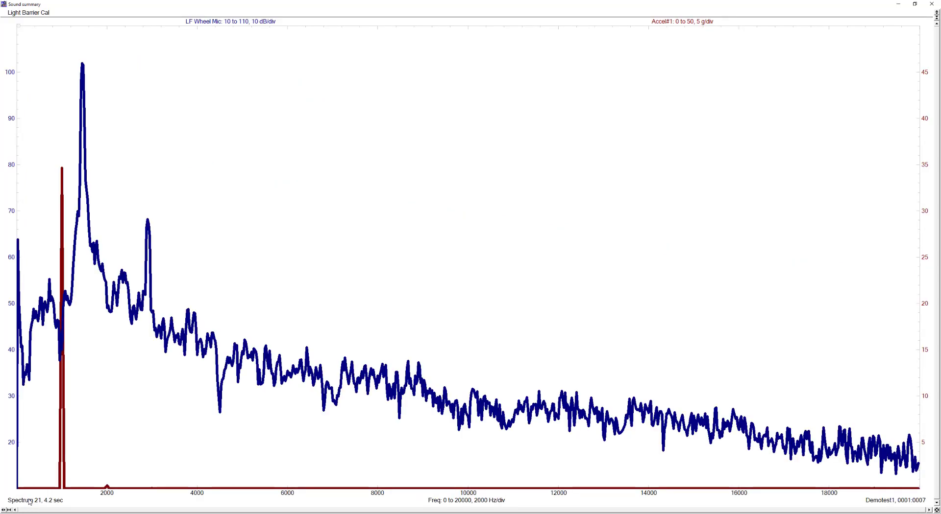
key("Page_Up")
key("Page_Down")
key("Page_Down")
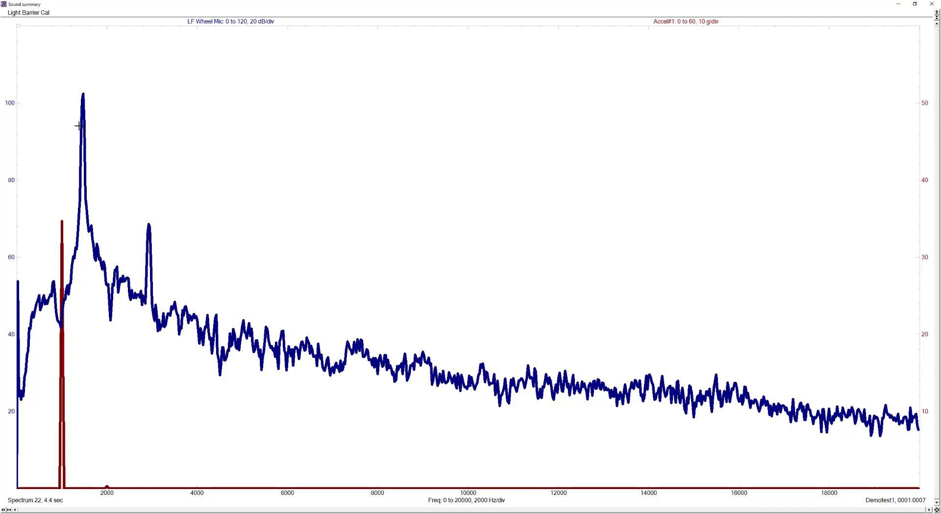
left_click(930, 4)
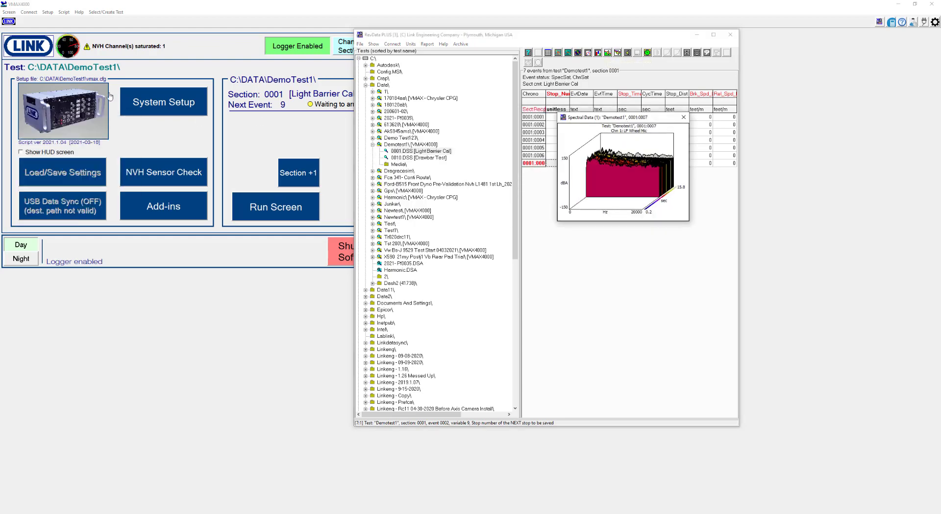
Step: Arrange the Accel#1 and LF Wheel Mic spectral plots beside the RevData PLUS window, and place the cursor on the LF Wheel Mic waterfall
mouse_move(179, 123)
left_mouse_down()
mouse_move(620, 157)
mouse_move(620, 235)
left_mouse_up()
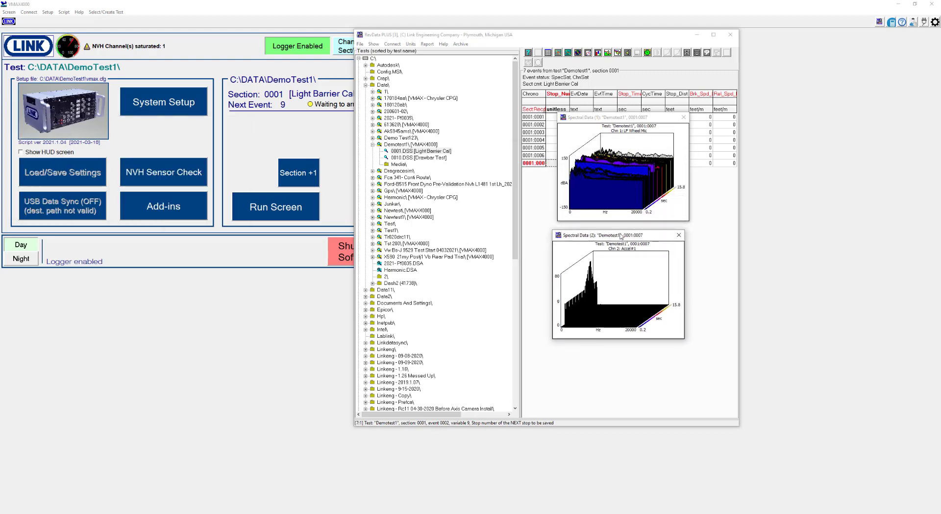
left_click_drag(551, 38, 240, 33)
left_click(626, 189)
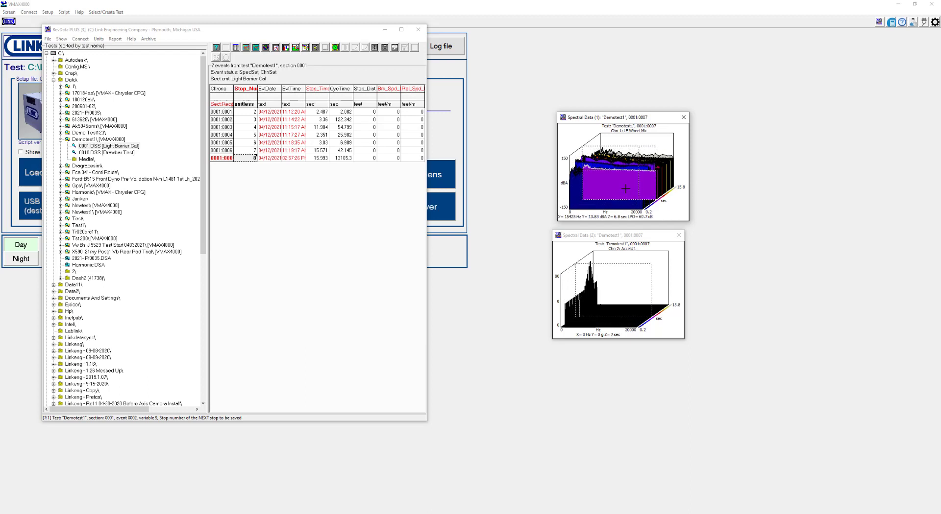
Step: Open the audio samples of event 0001:0007 and play the LF Wheel Mic recording alongside the spectral plots
left_click(316, 49)
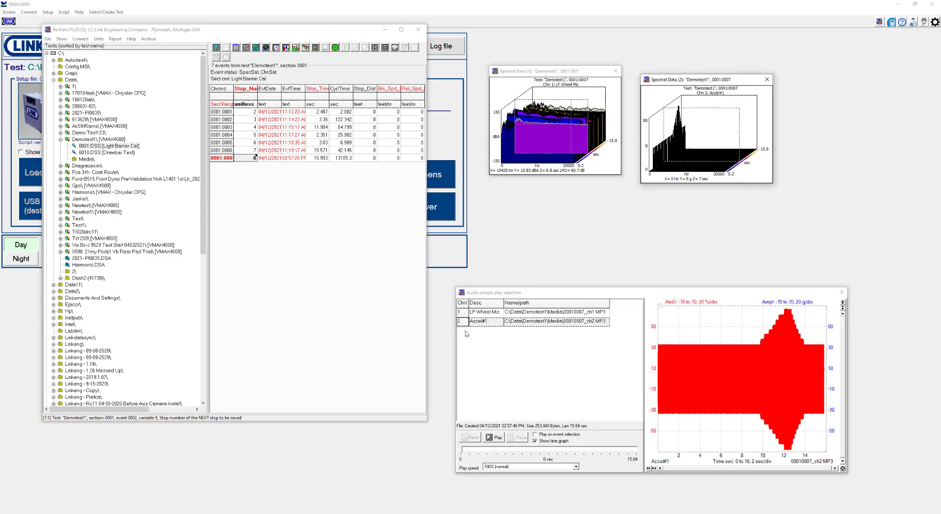
left_click(494, 316)
left_click(494, 438)
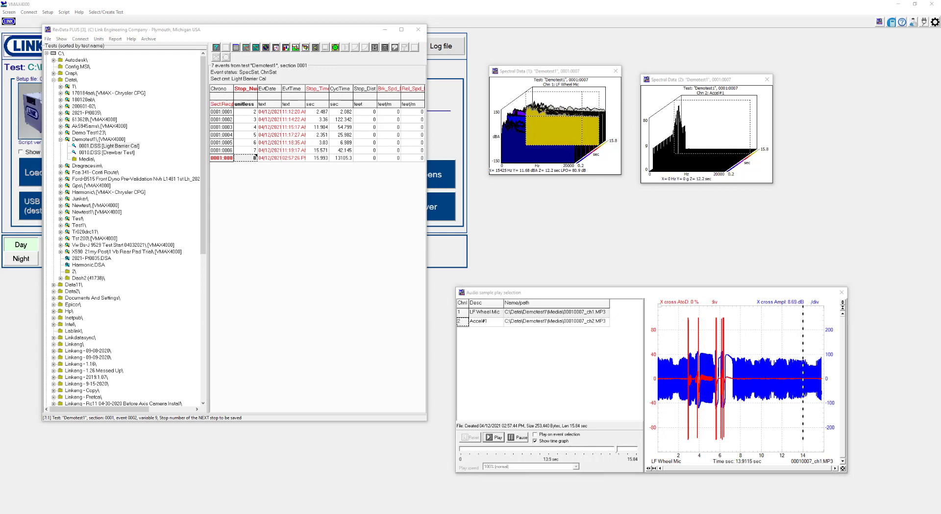
Step: Place the event's raw data window above the audio player and open a graph of Engine Vacuum and Left Frt In Pad in it
left_click_drag(0, 99, 696, 66)
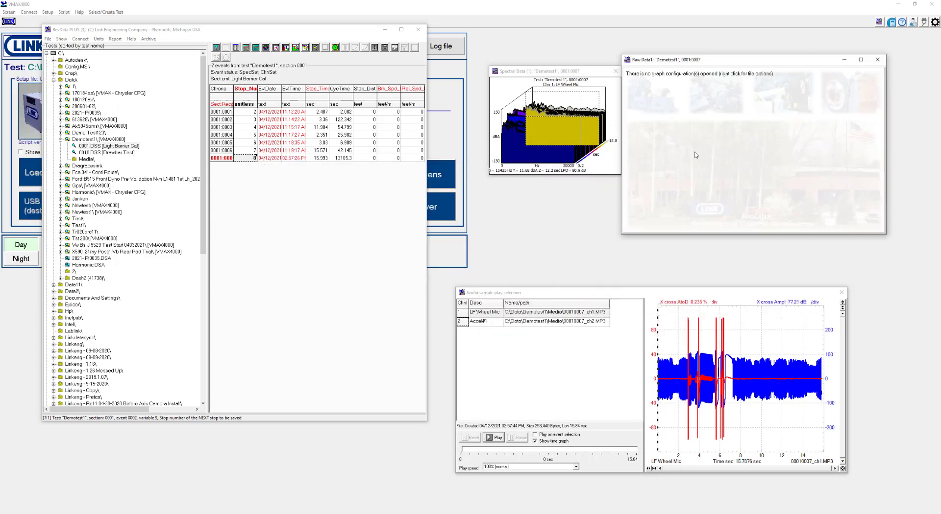
right_click(680, 129)
left_click(686, 218)
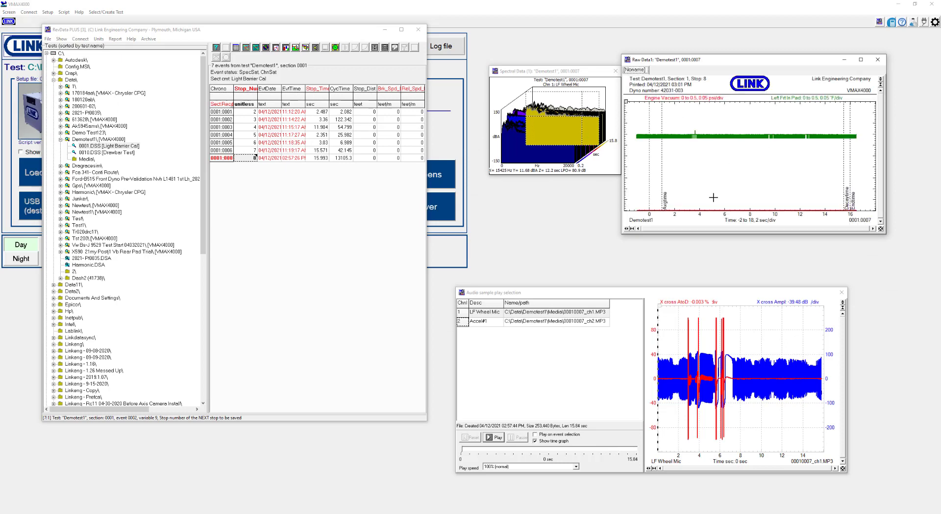
Step: Replay the LF Wheel Mic audio, pause it at about 5.13 sec, and move the time cursor along the raw data graph
left_click(496, 438)
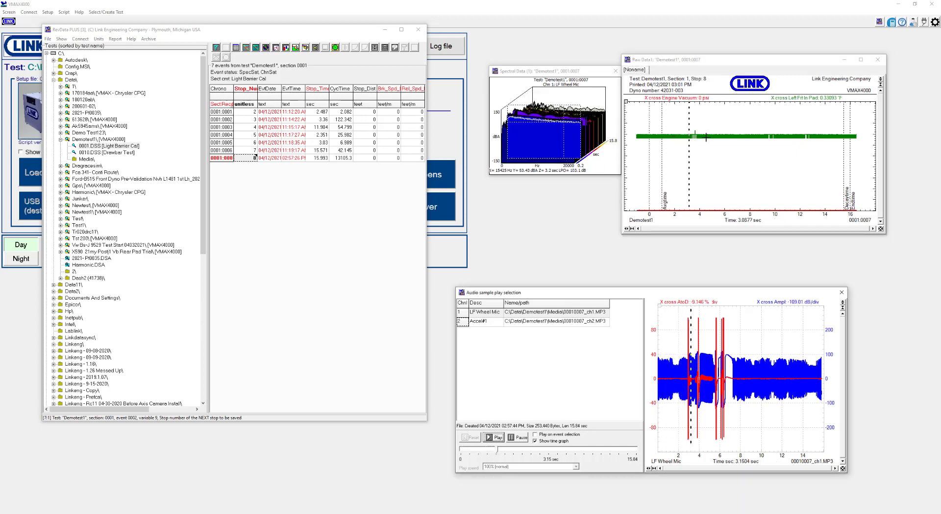
left_click(515, 438)
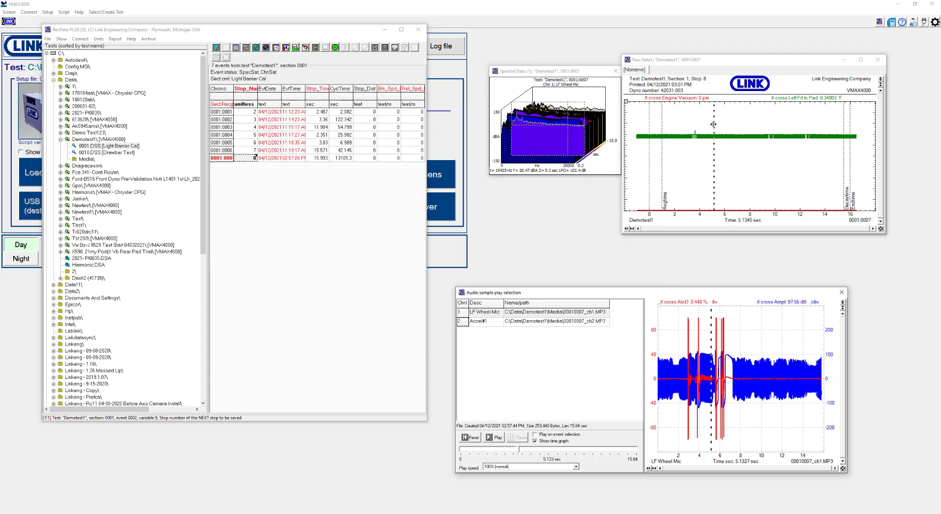
left_click_drag(713, 124, 695, 164)
left_click_drag(758, 162, 781, 160)
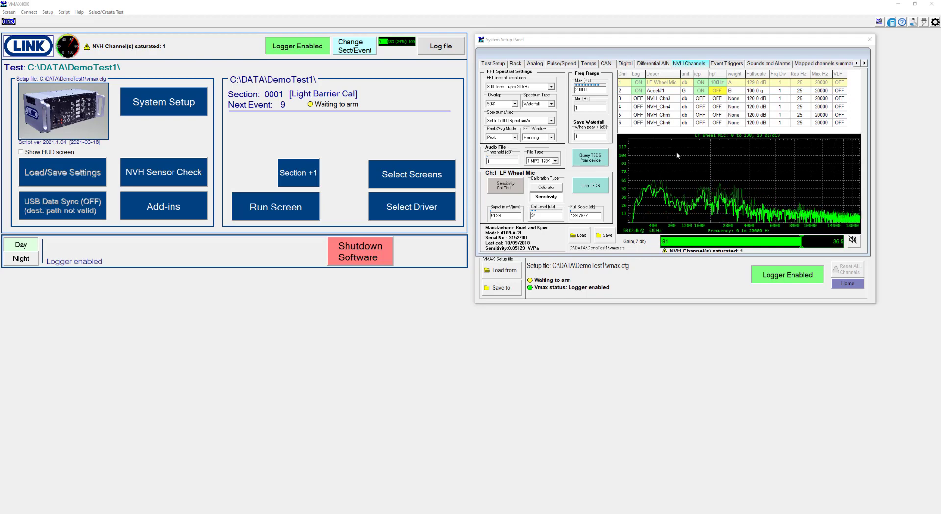
Step: In VMAX, open the installed NVH_AS_AIN audio add-in and disable the logger for editing its channel table
left_click(154, 218)
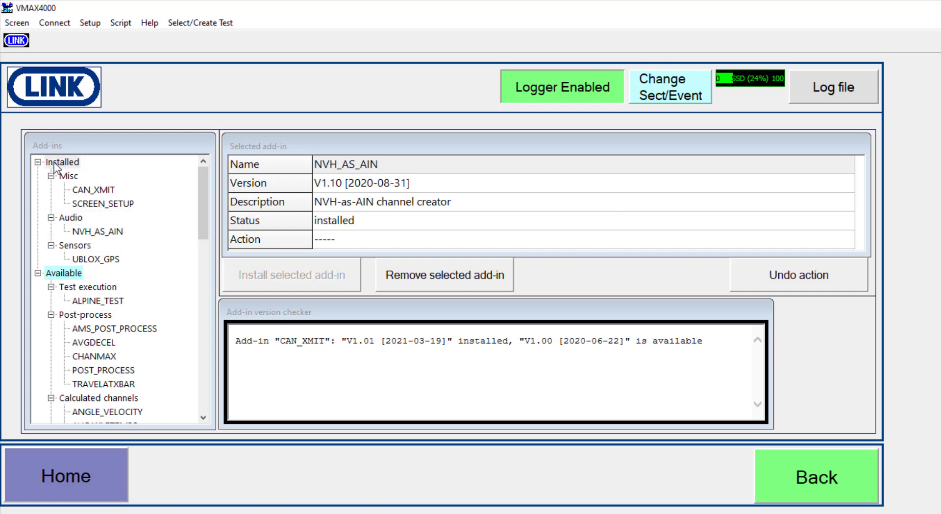
left_click_drag(201, 202, 206, 177)
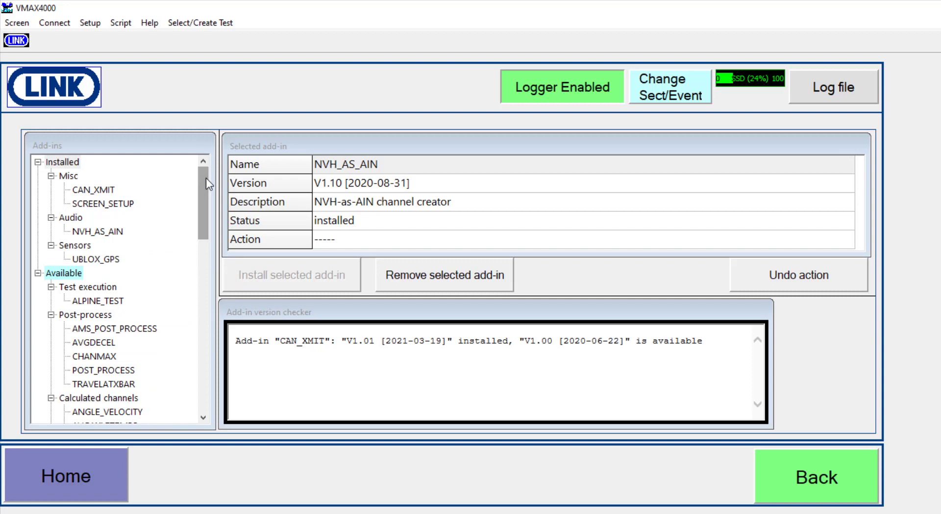
double_click(90, 234)
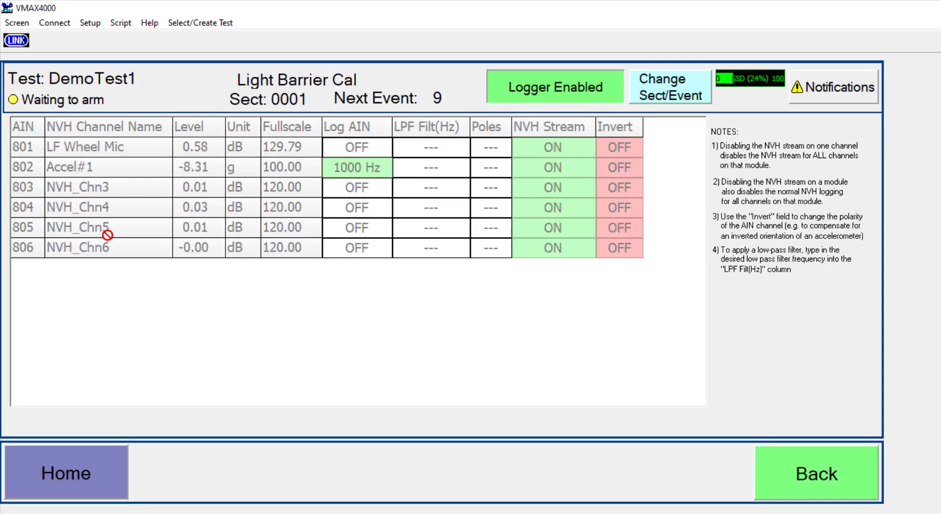
left_click(596, 102)
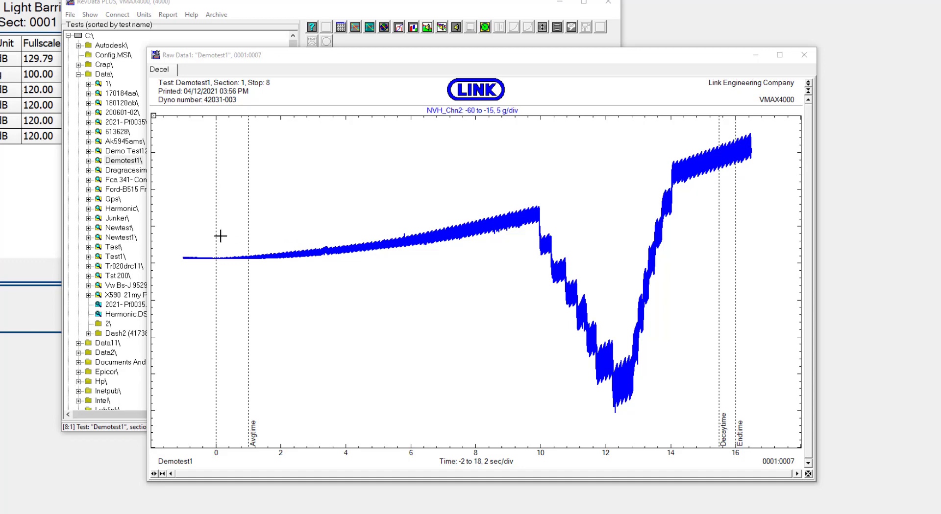
Step: Zoom in on the NVH_Chn2 raw data curve of event 0001:0007 to the time range of about 1.68 to 2.67 sec
left_click_drag(220, 236, 347, 284)
left_click_drag(313, 335, 522, 446)
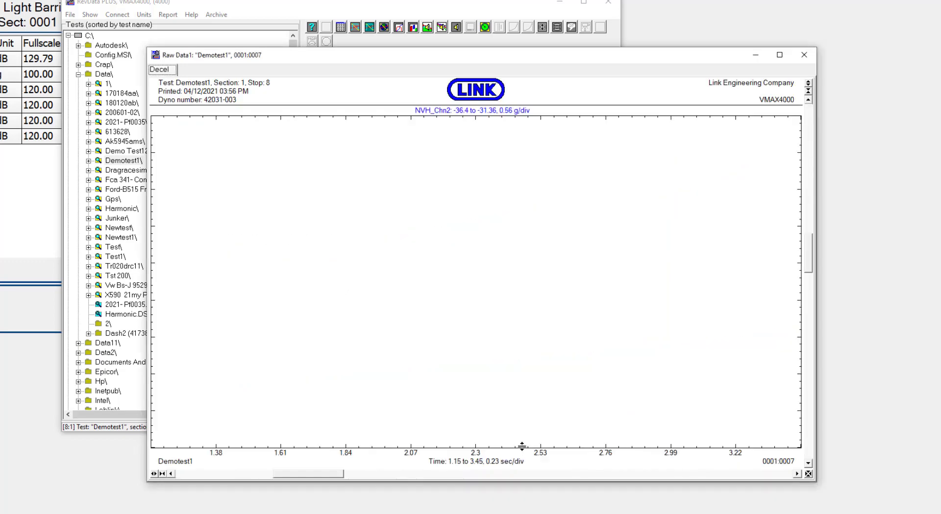
left_click_drag(348, 216, 538, 347)
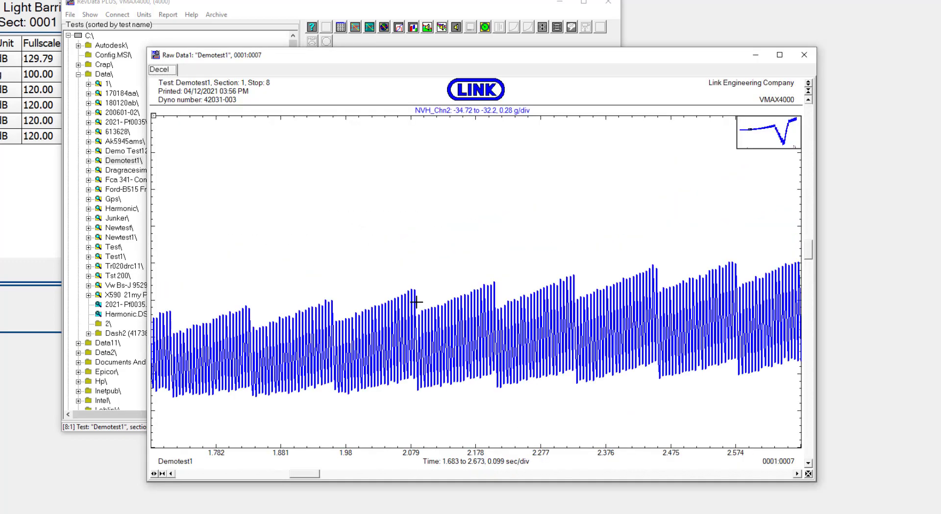